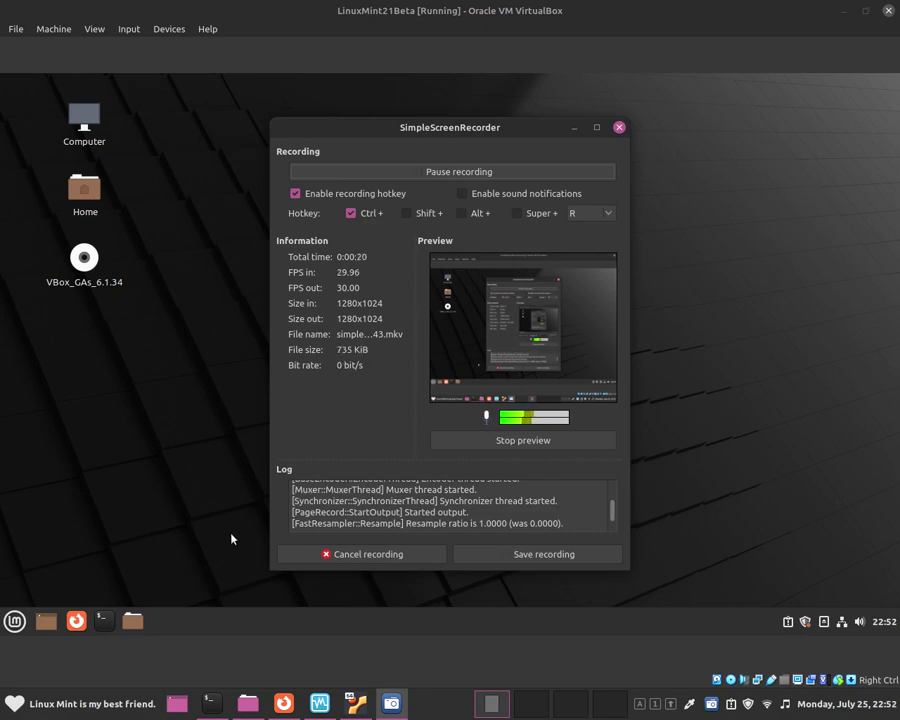
Search the Mint menu for 'systl' and launch System Monitor.
click(195, 577)
click(14, 620)
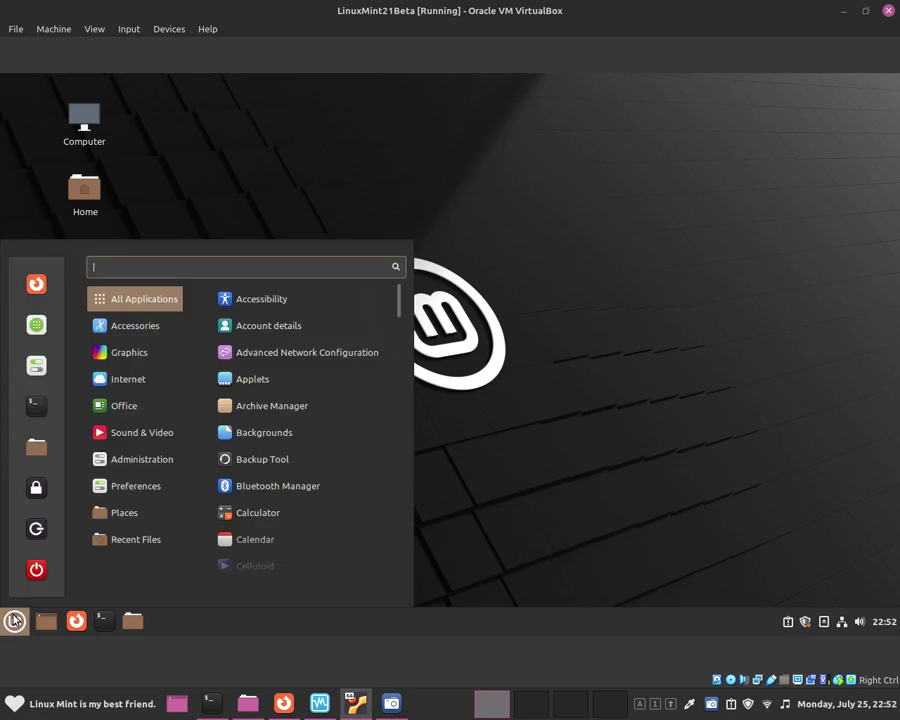
text(systl)
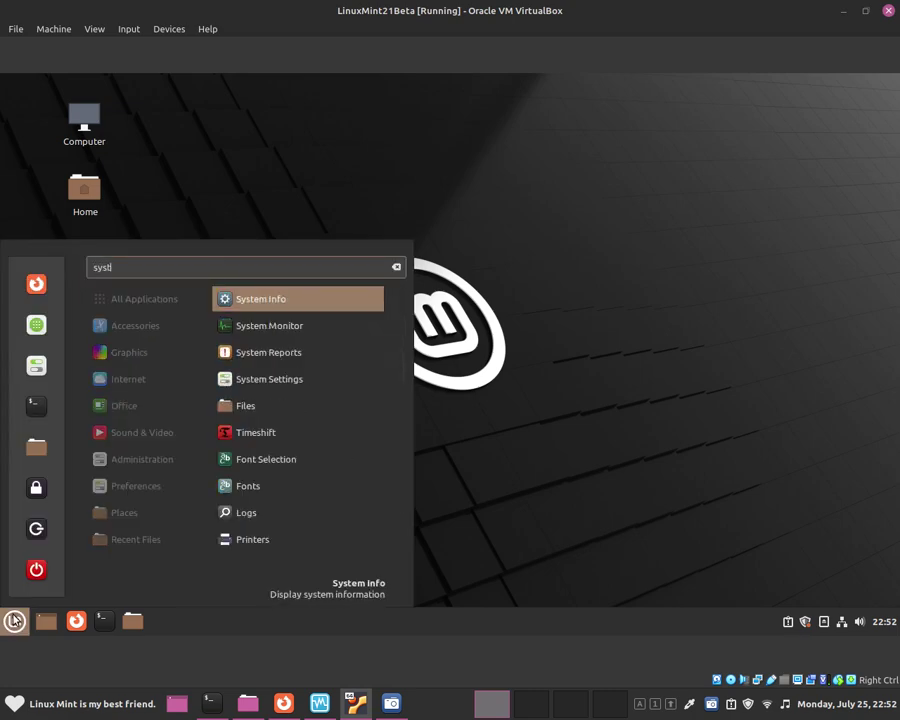
key(Down)
key(Return)
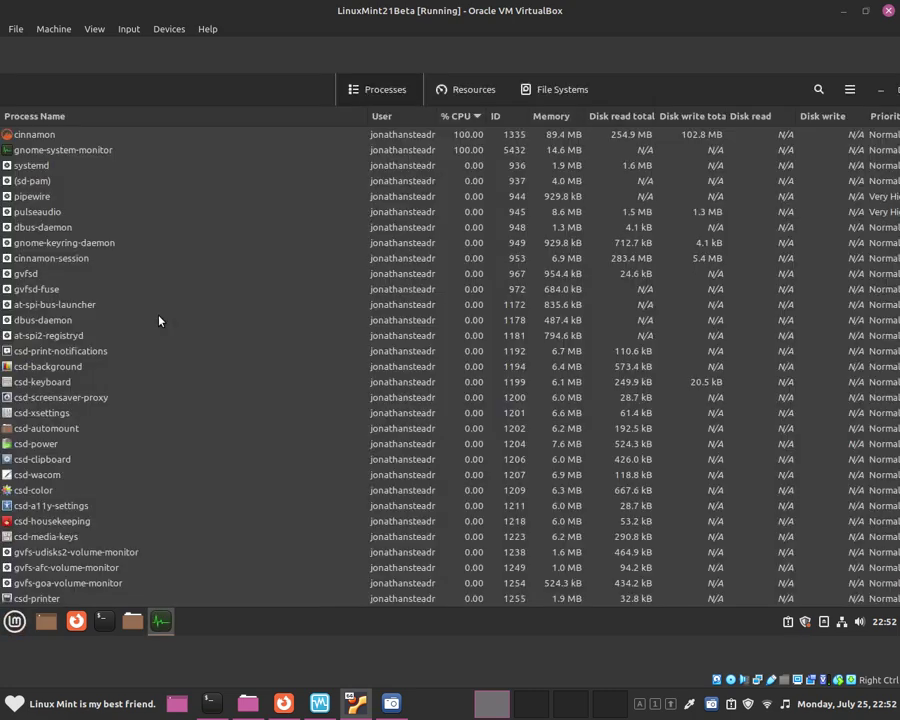
Unmaximize the window and widen it until the Priority column is visible.
drag(224, 96, 304, 98)
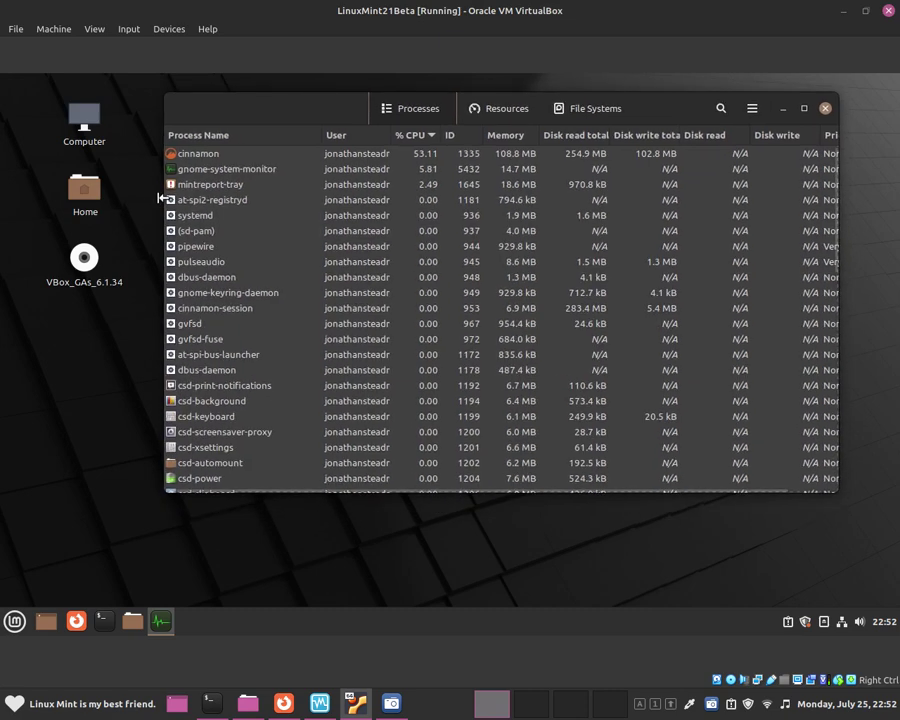
drag(161, 198, 4, 243)
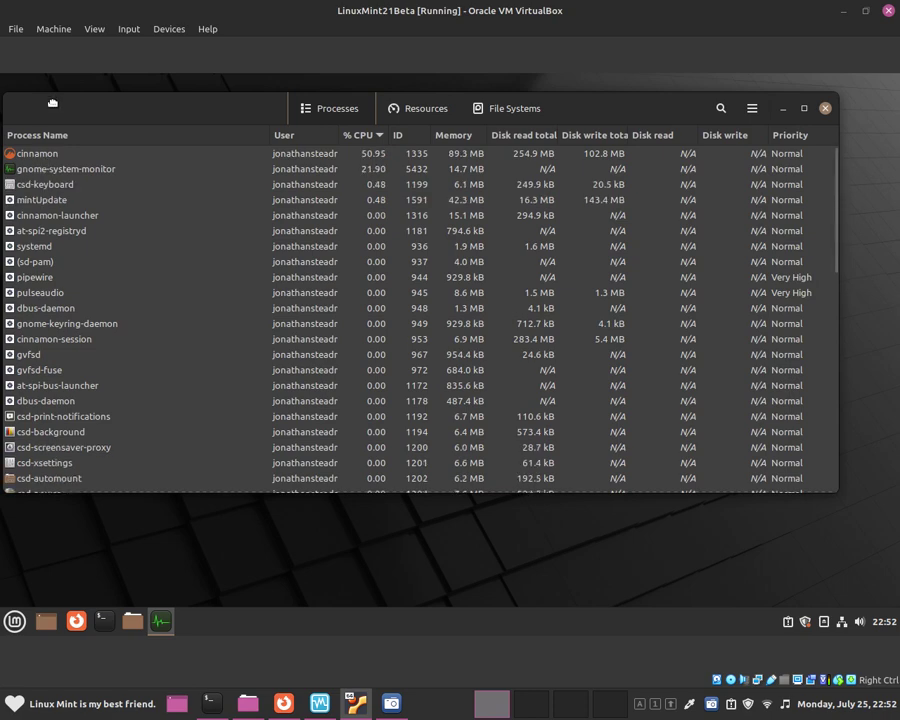
drag(48, 158, 82, 162)
scroll(173, 270, down, 10)
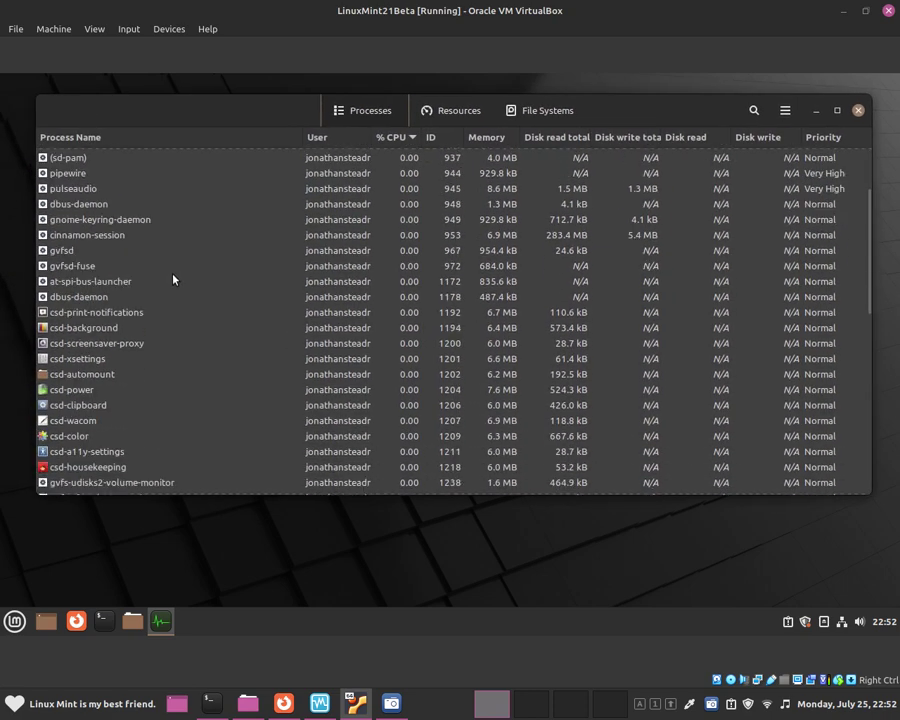
scroll(173, 286, down, 3)
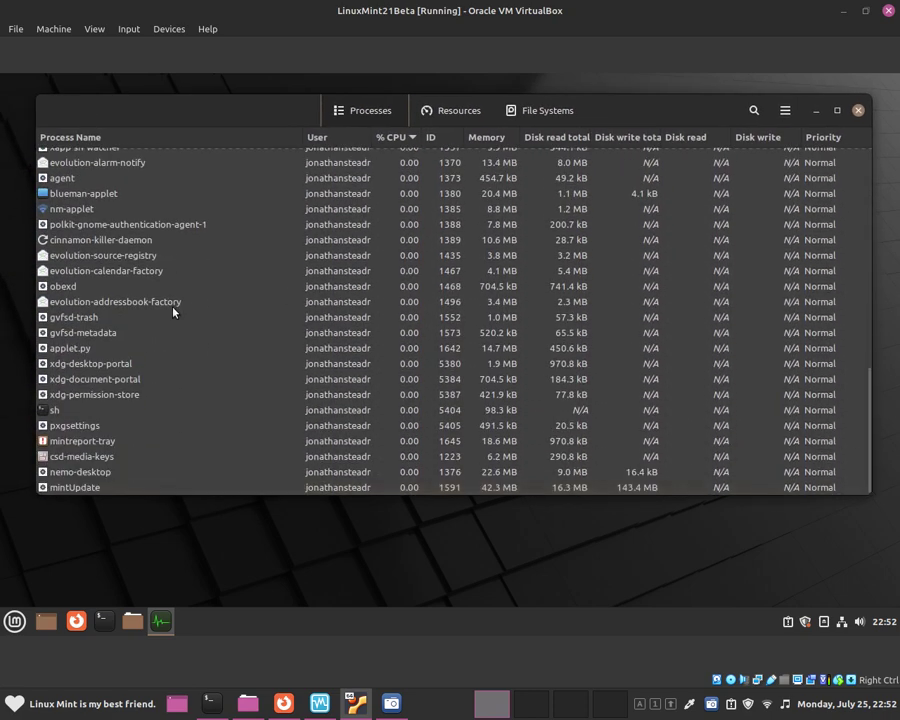
scroll(240, 428, up, 12)
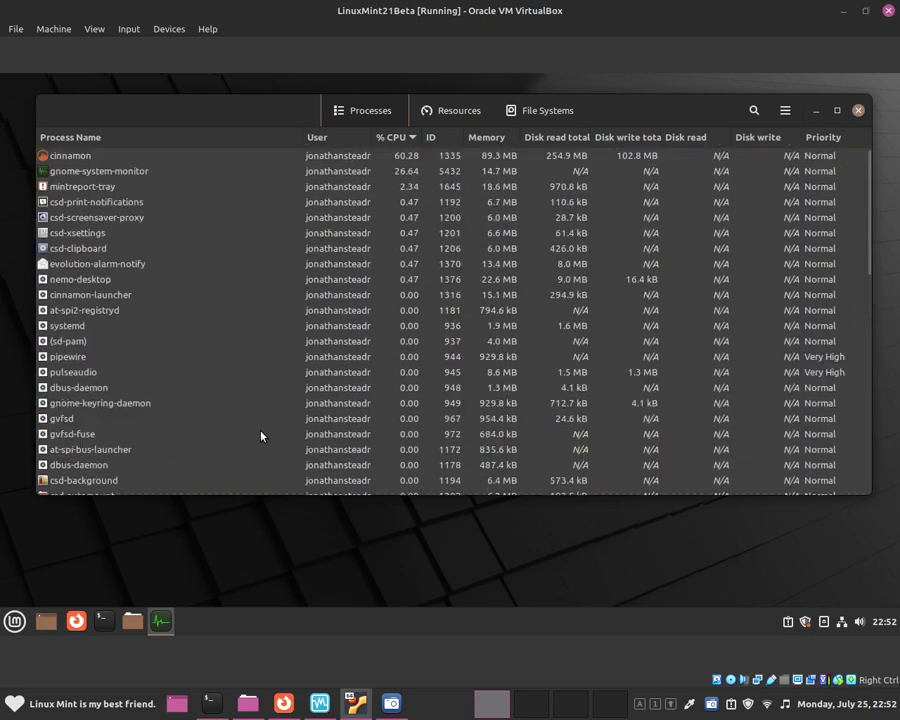
click(56, 186)
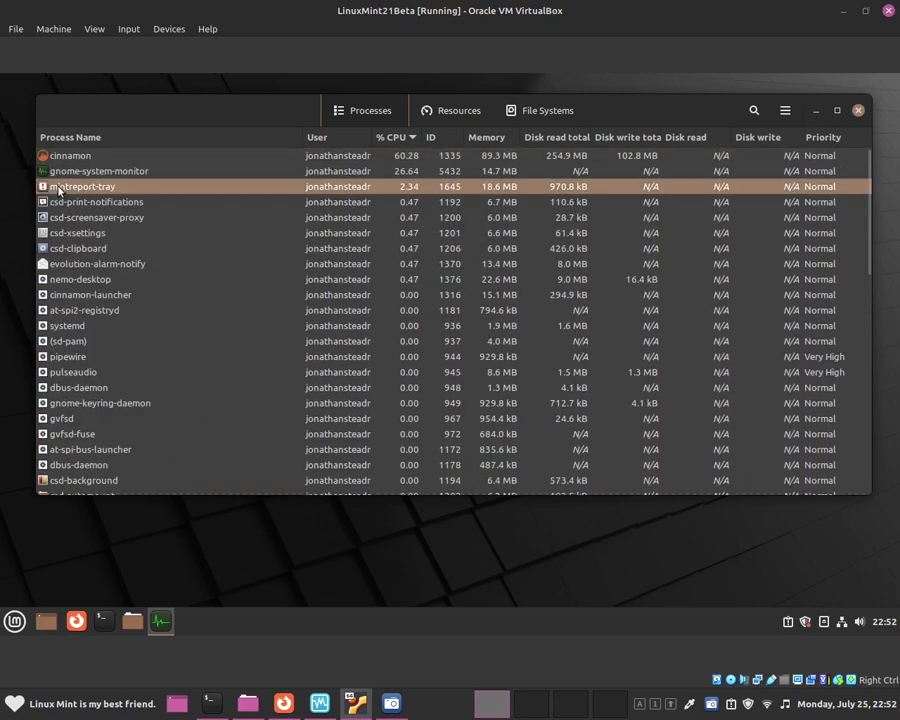
click(62, 171)
click(94, 218)
click(100, 234)
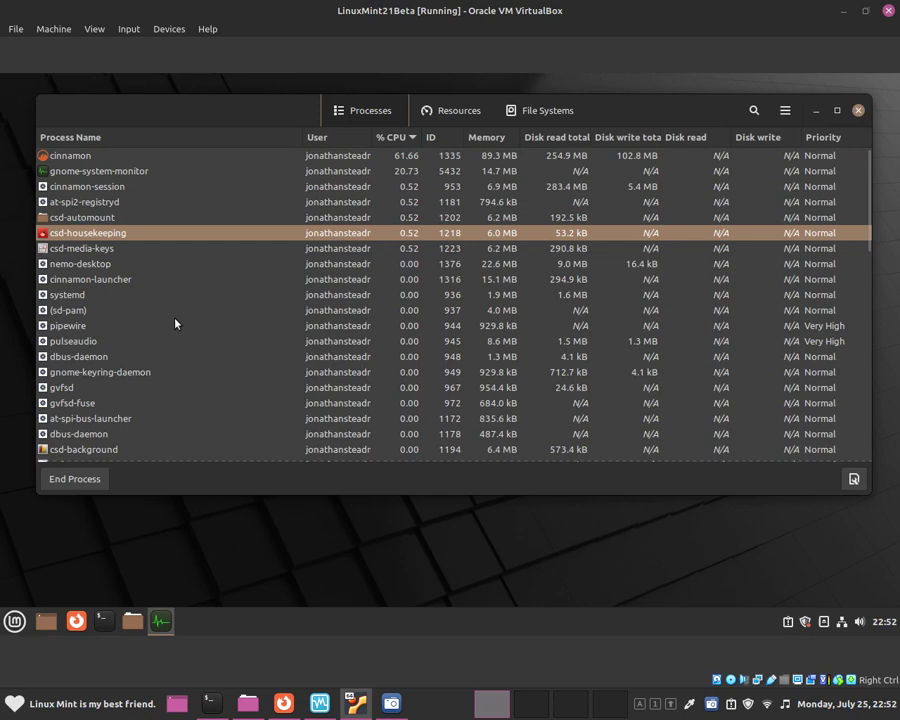
scroll(152, 299, down, 12)
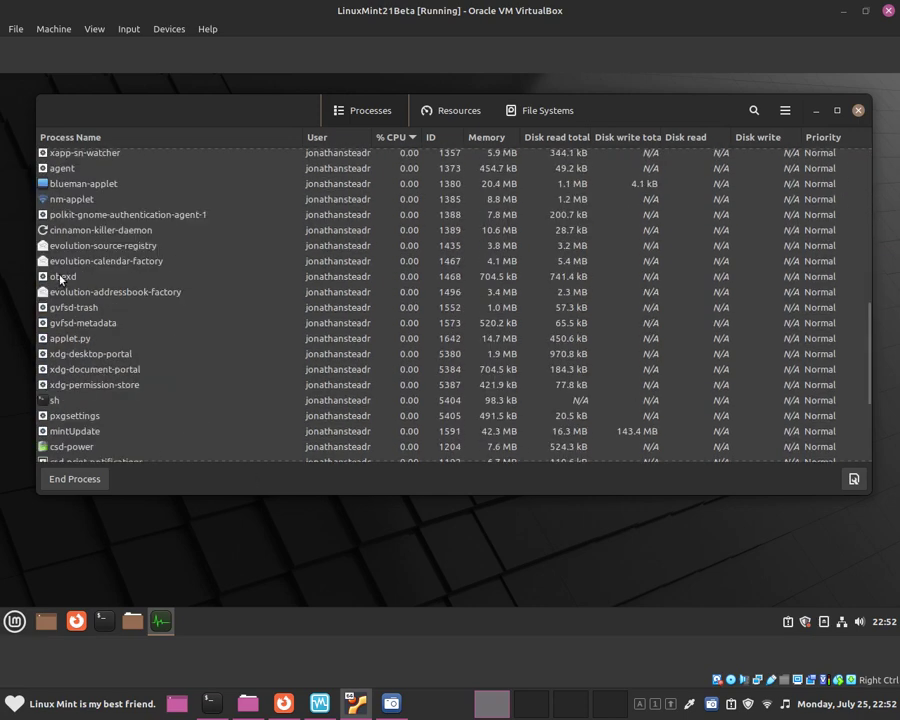
click(70, 186)
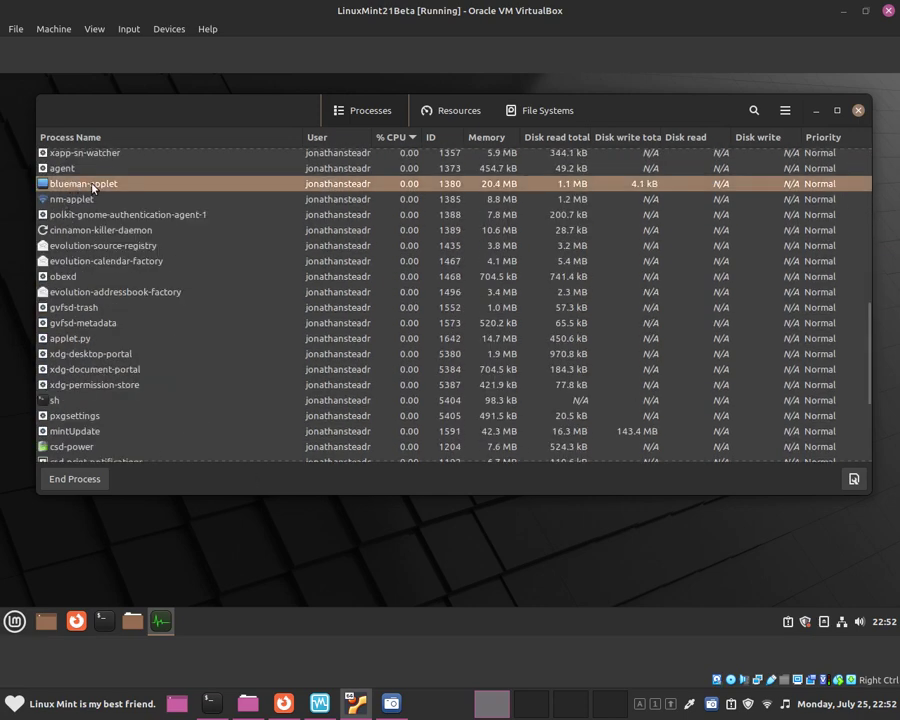
scroll(110, 196, up, 6)
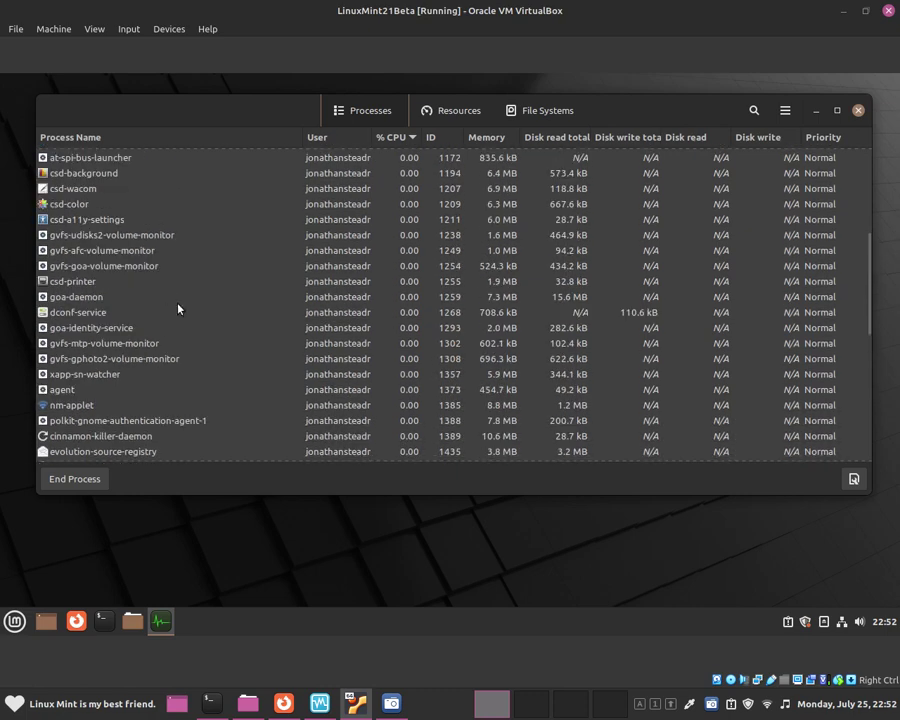
click(50, 198)
click(76, 167)
scroll(147, 266, up, 2)
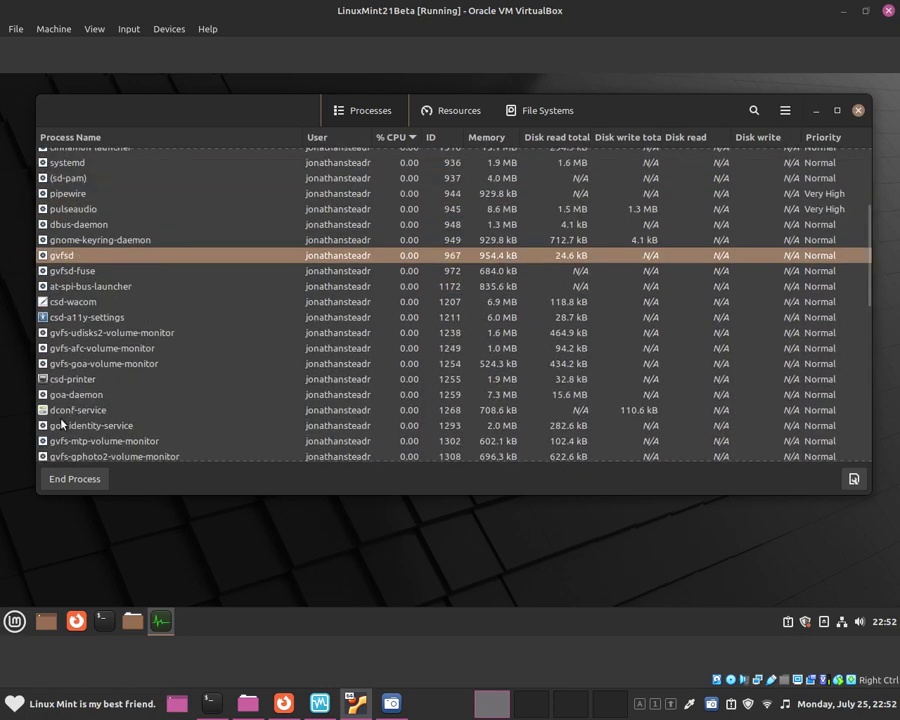
click(68, 194)
scroll(124, 270, up, 2)
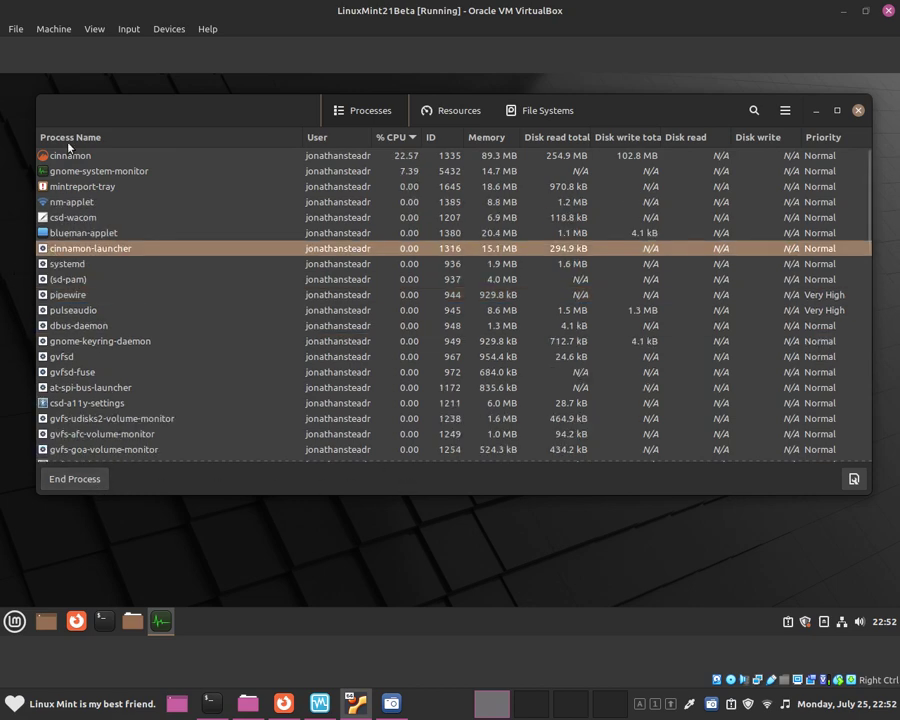
Reposition the System Monitor window to uncover the desktop icons.
drag(88, 97, 12, 93)
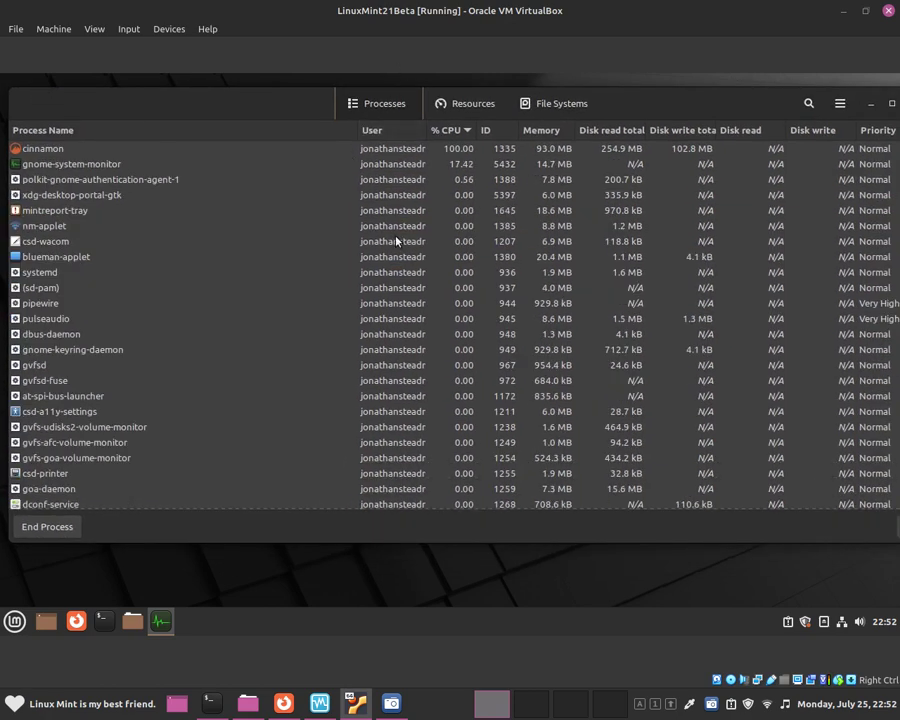
scroll(395, 220, down, 4)
scroll(440, 150, up, 1)
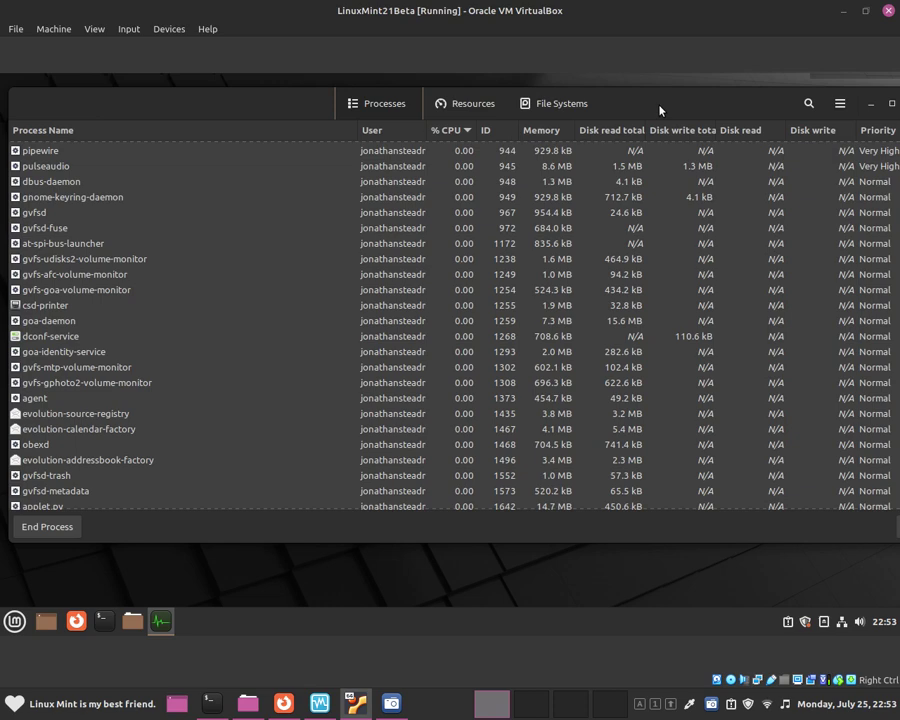
drag(659, 108, 692, 126)
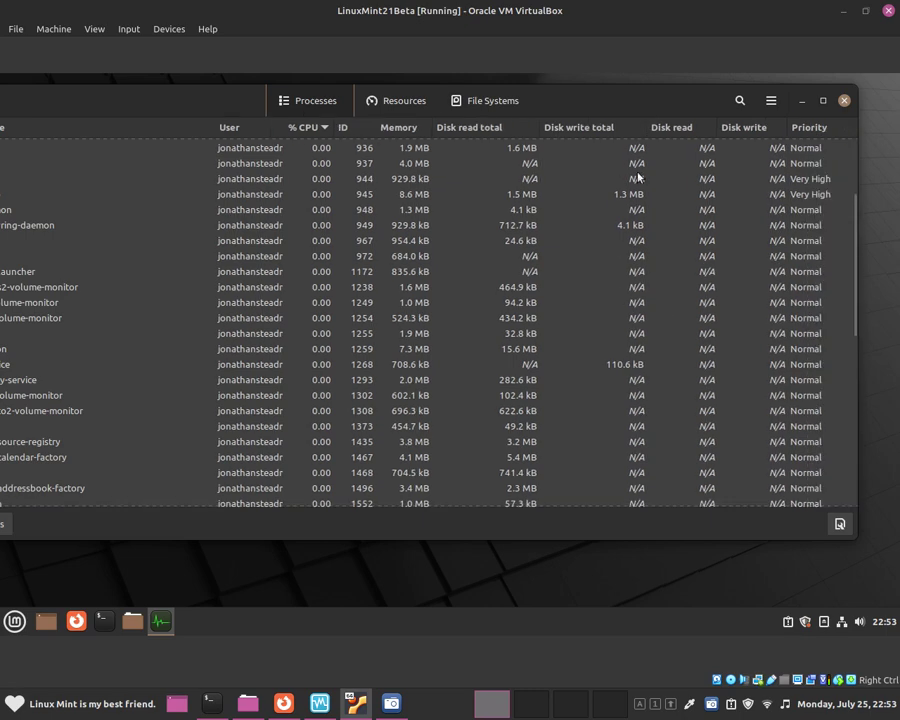
Sort processes by Disk write and select blueman-applet, cinnamon-killer-daemon and pipewire.
click(707, 147)
click(730, 127)
scroll(770, 199, up, 1)
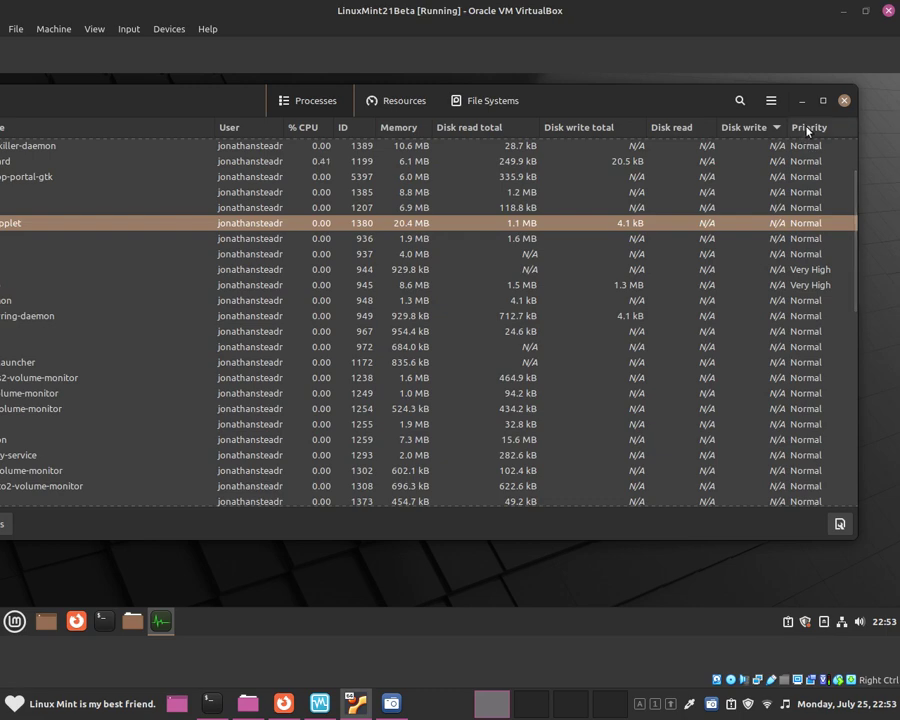
click(799, 148)
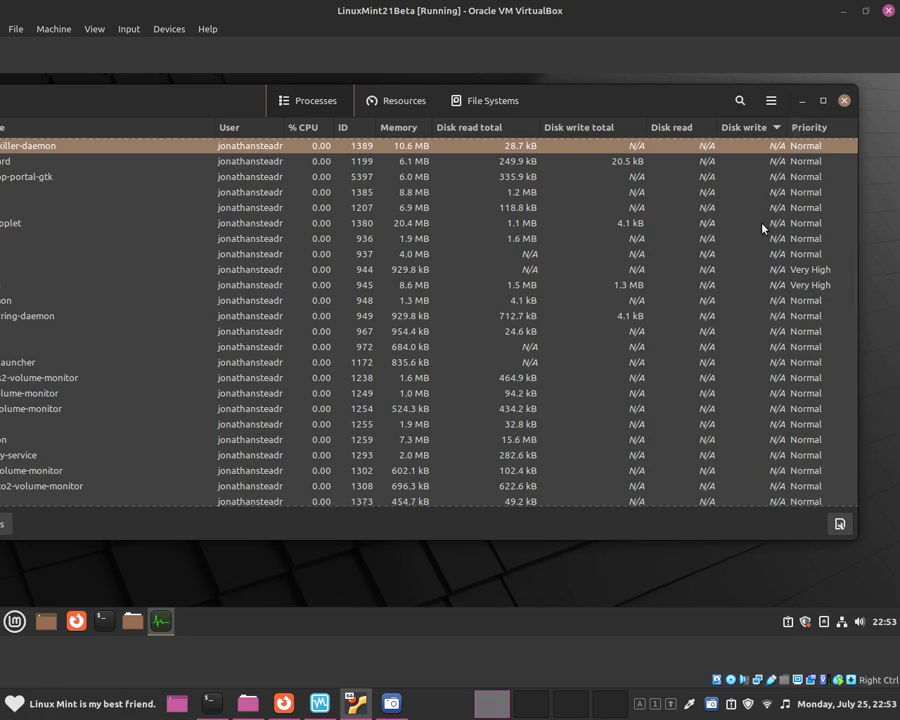
scroll(762, 228, up, 2)
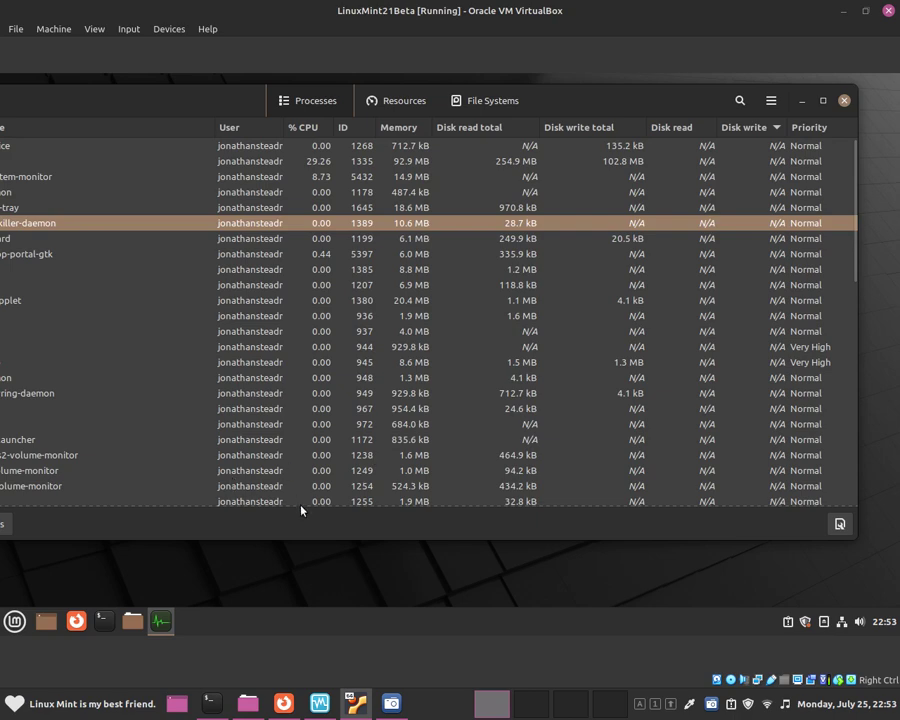
click(705, 346)
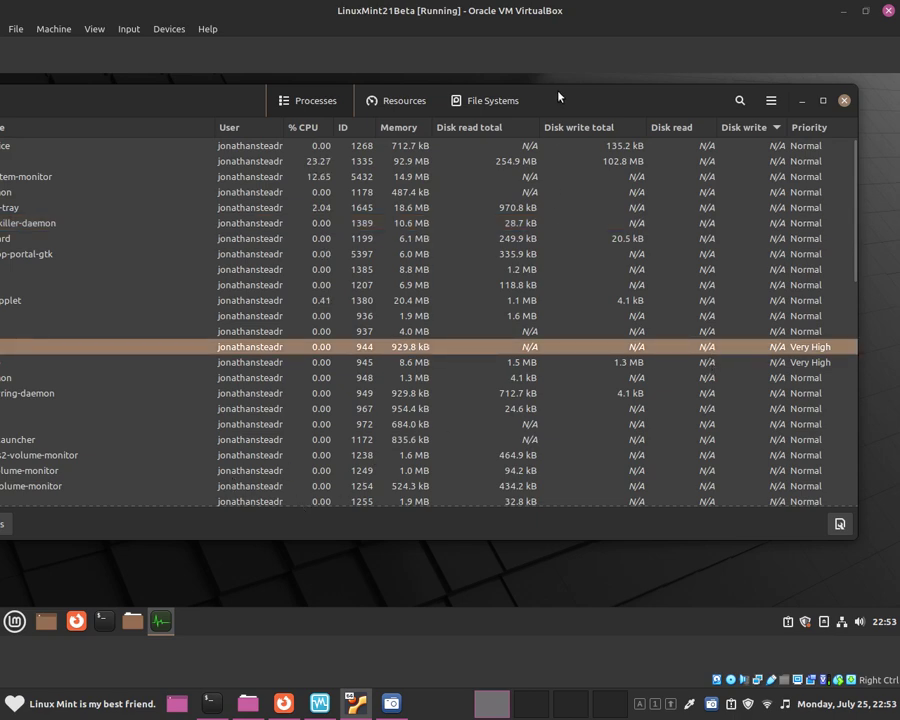
drag(584, 92, 699, 85)
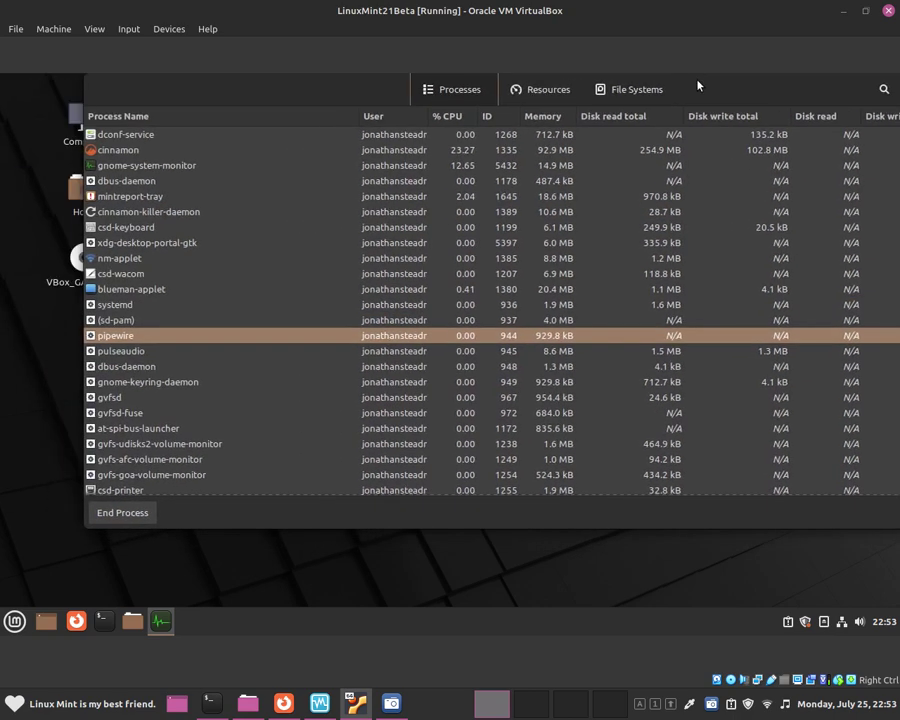
click(184, 352)
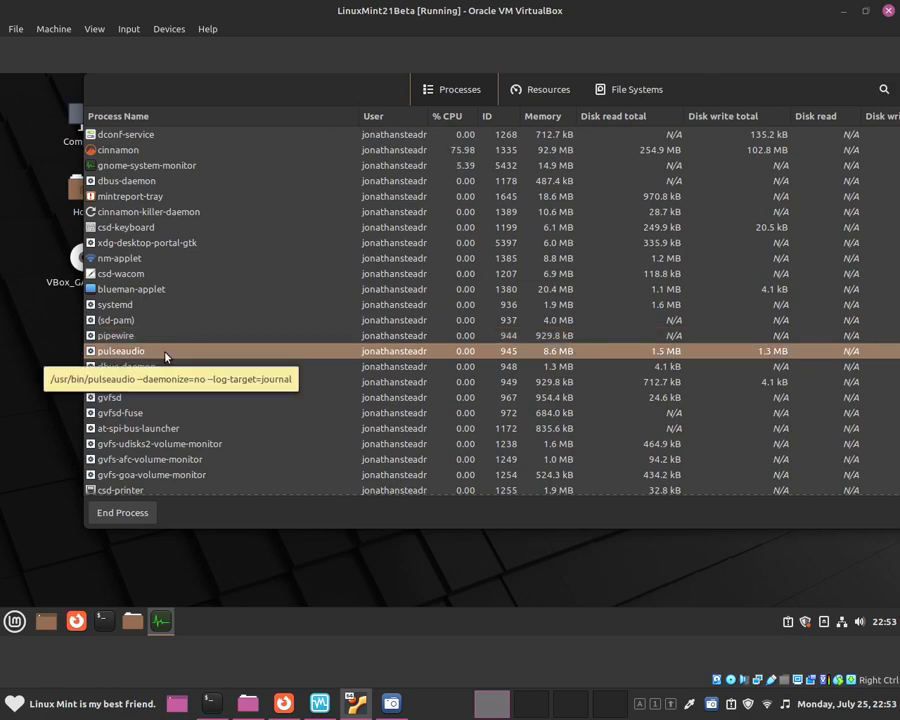
scroll(162, 356, down, 5)
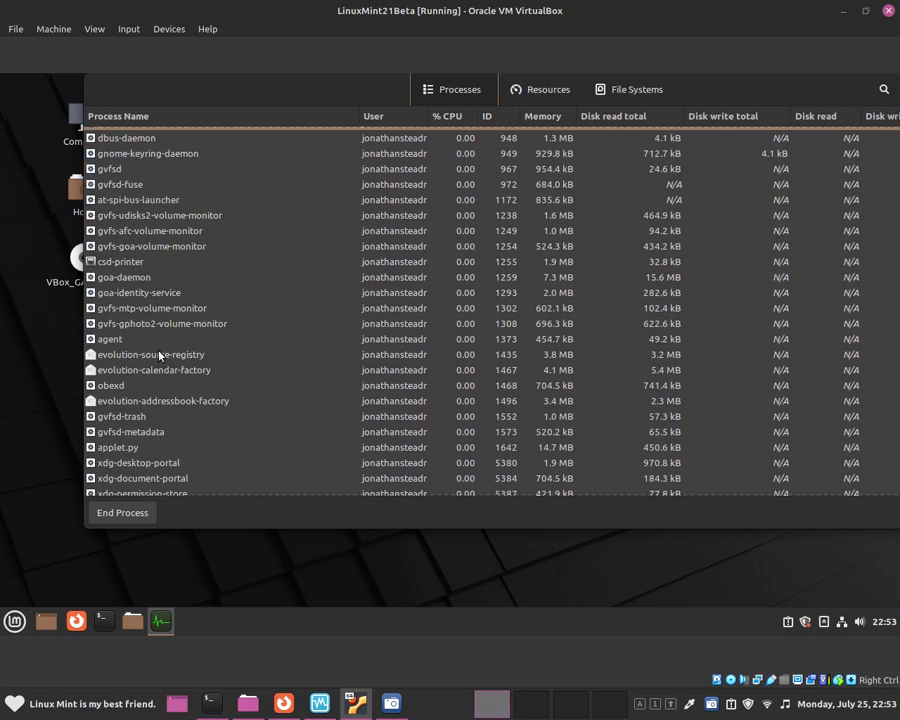
scroll(159, 355, up, 5)
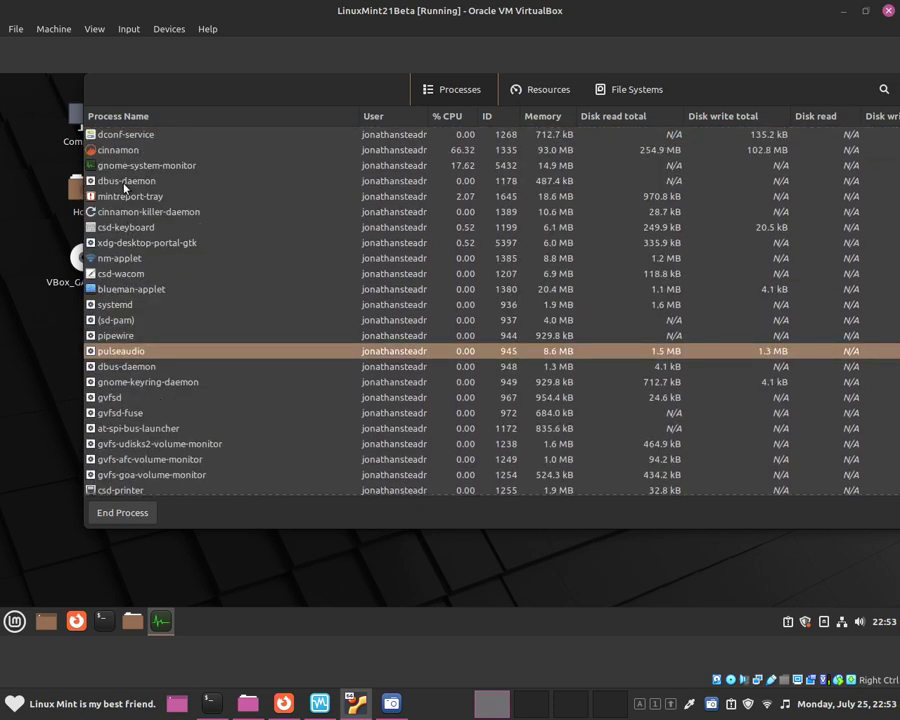
End the gnome-system-monitor process (PID 5432) and confirm in the dialog.
click(131, 166)
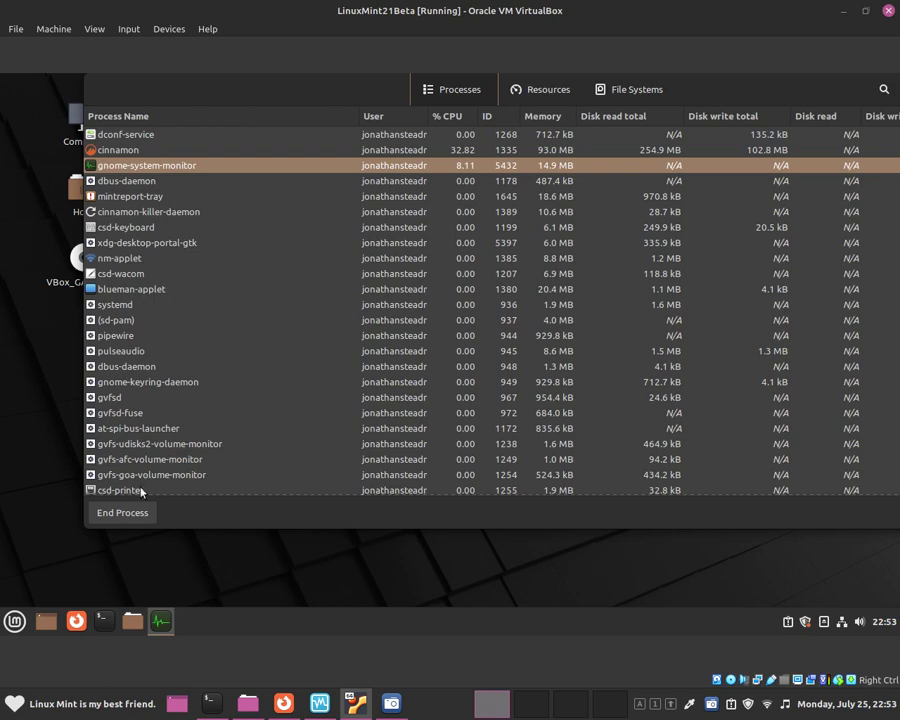
click(122, 512)
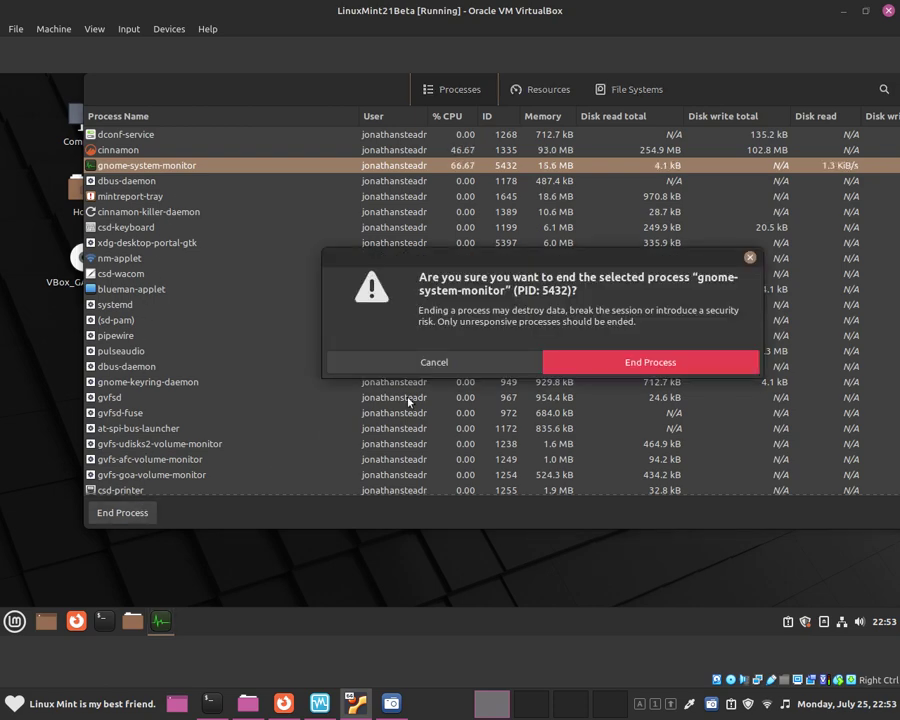
click(593, 362)
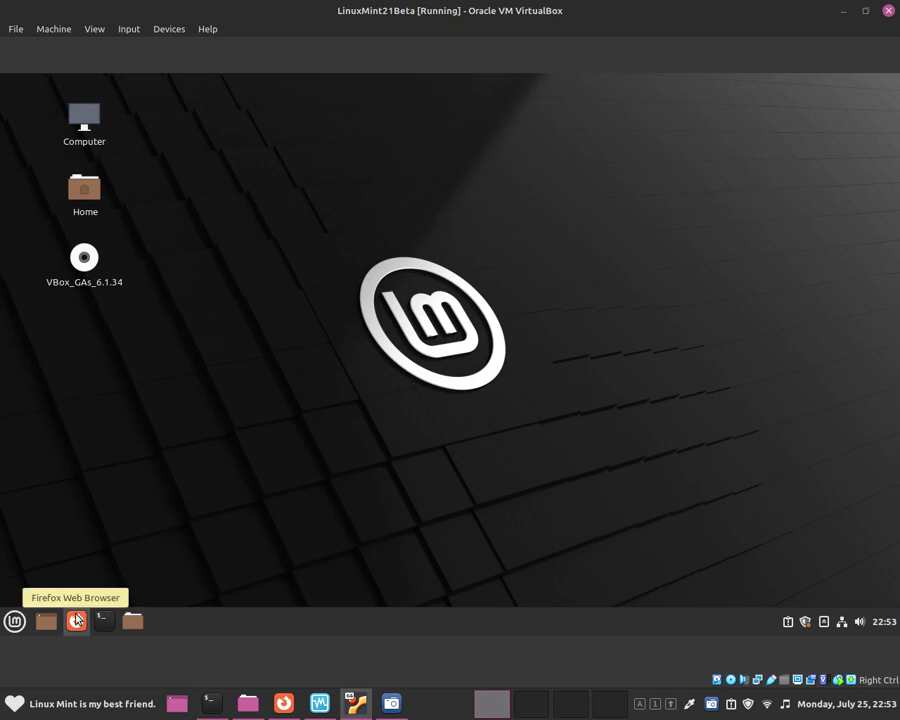
Relaunch System Monitor via a 'system' menu search, then bring Firefox to the front.
click(6, 613)
text(system)
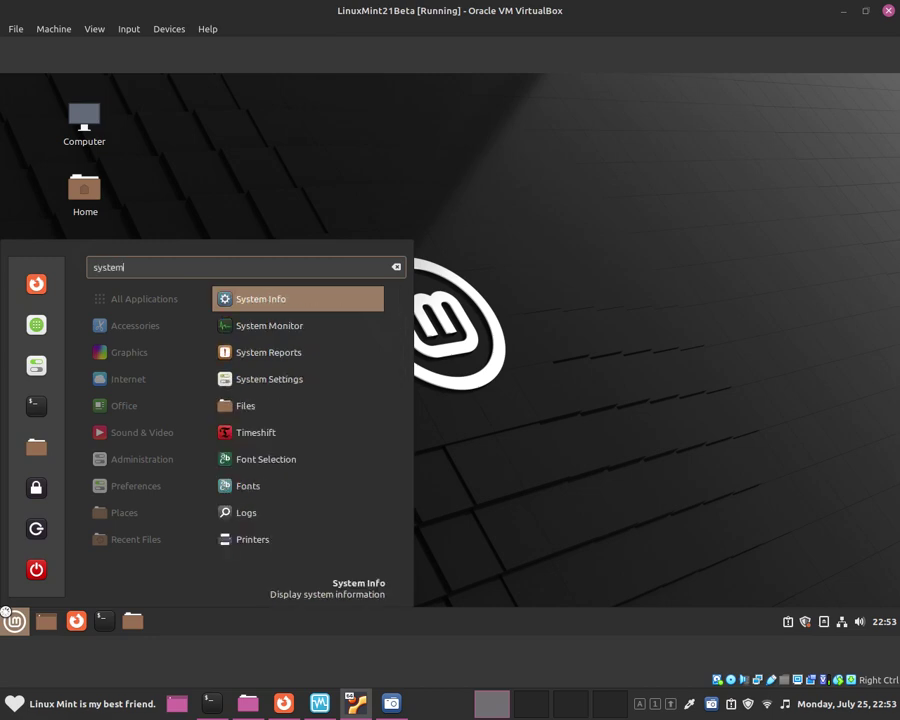
key(Down)
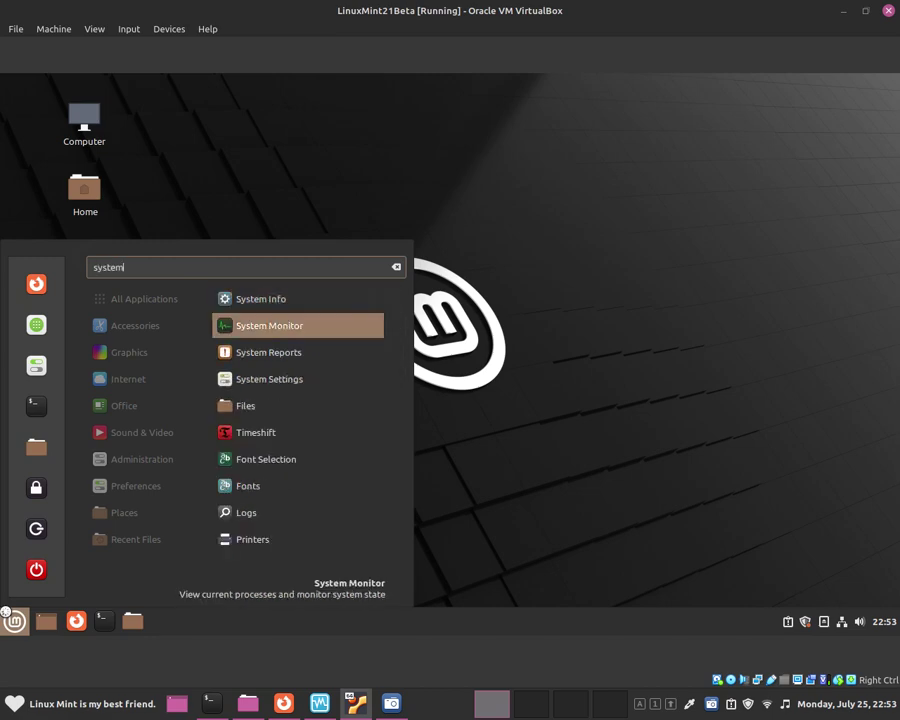
key(Return)
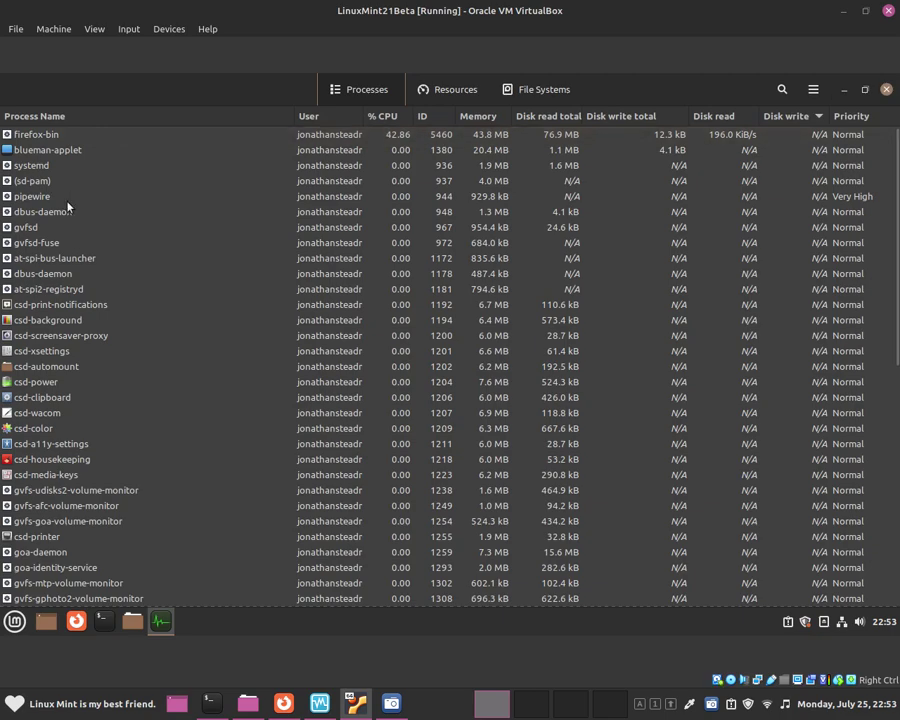
click(86, 626)
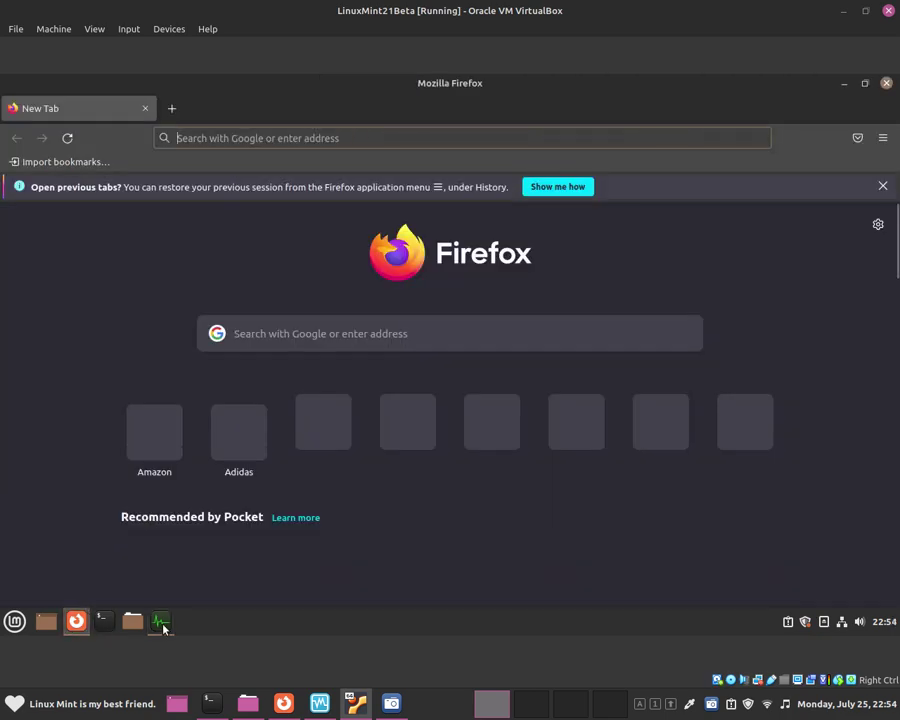
Minimize Firefox and end the firefox-bin process (PID 5460), confirming the dialog.
click(86, 626)
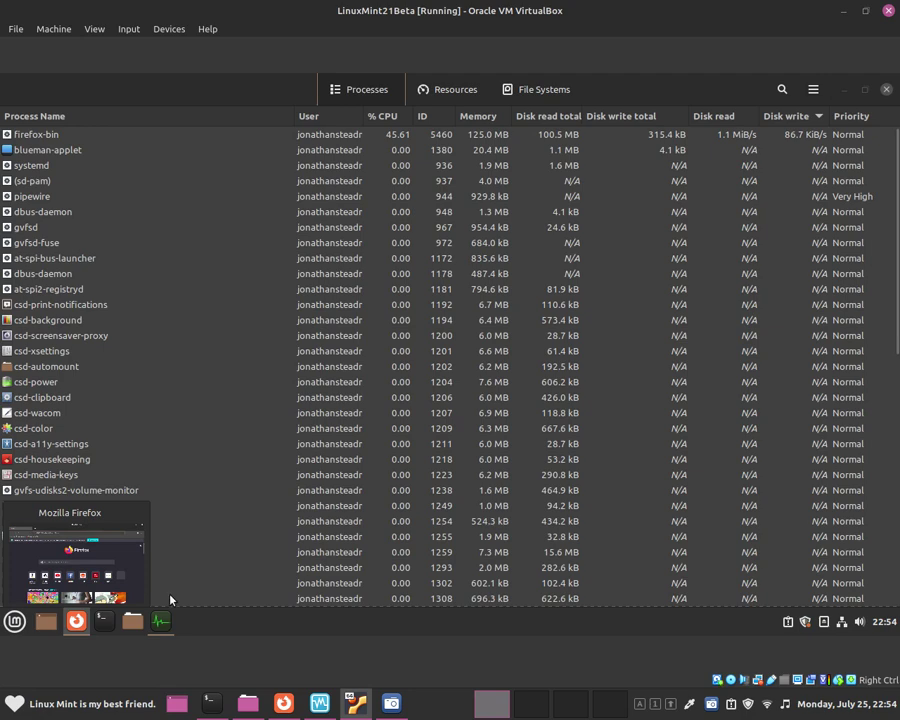
click(48, 136)
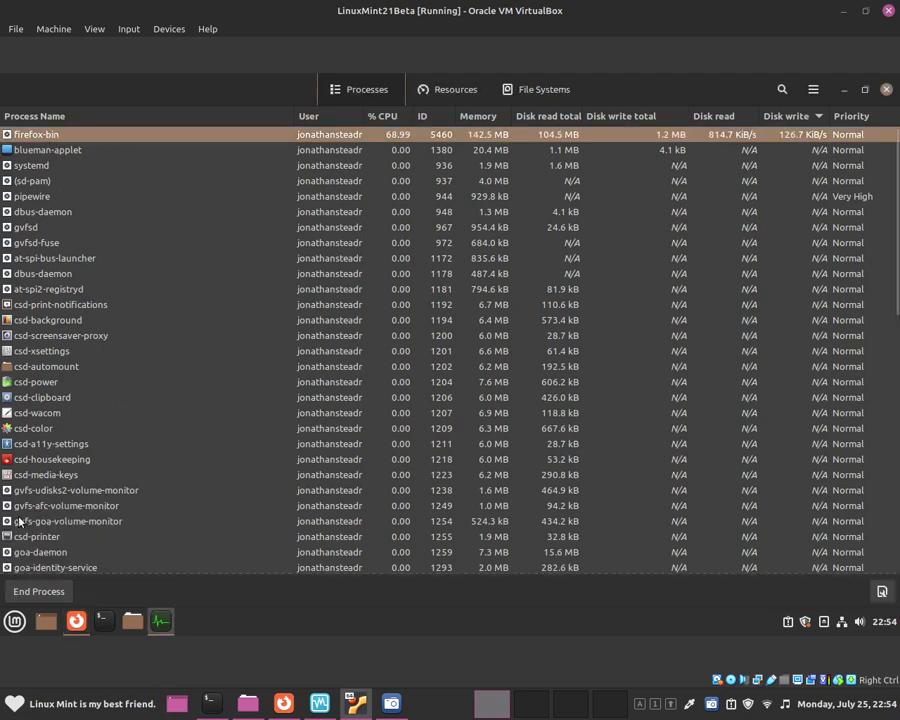
click(40, 591)
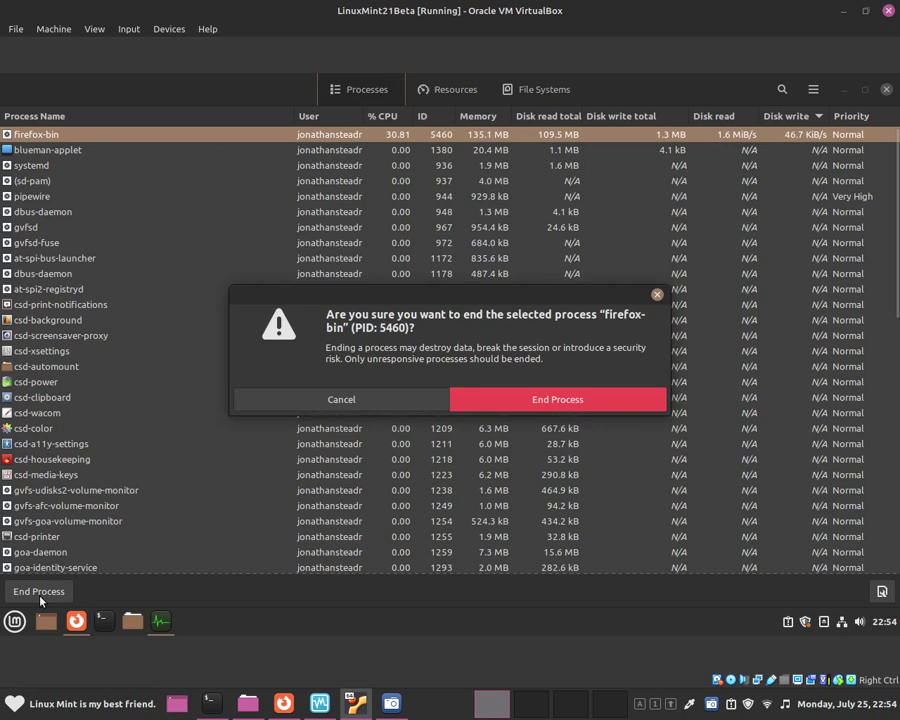
click(490, 400)
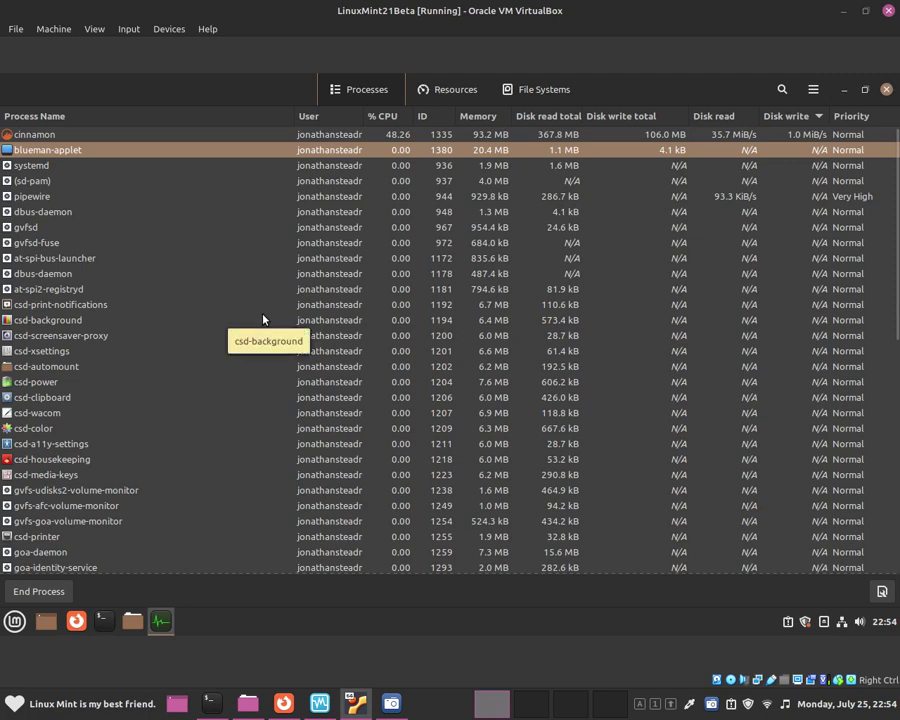
scroll(263, 315, down, 3)
scroll(263, 330, up, 1)
scroll(263, 330, up, 2)
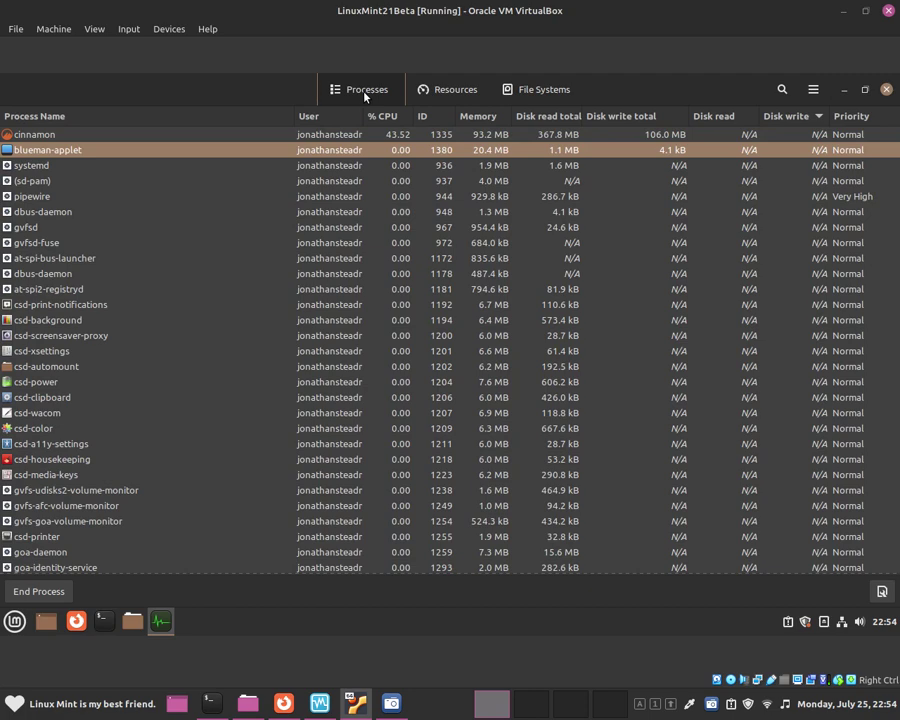
scroll(237, 255, down, 3)
scroll(237, 250, up, 3)
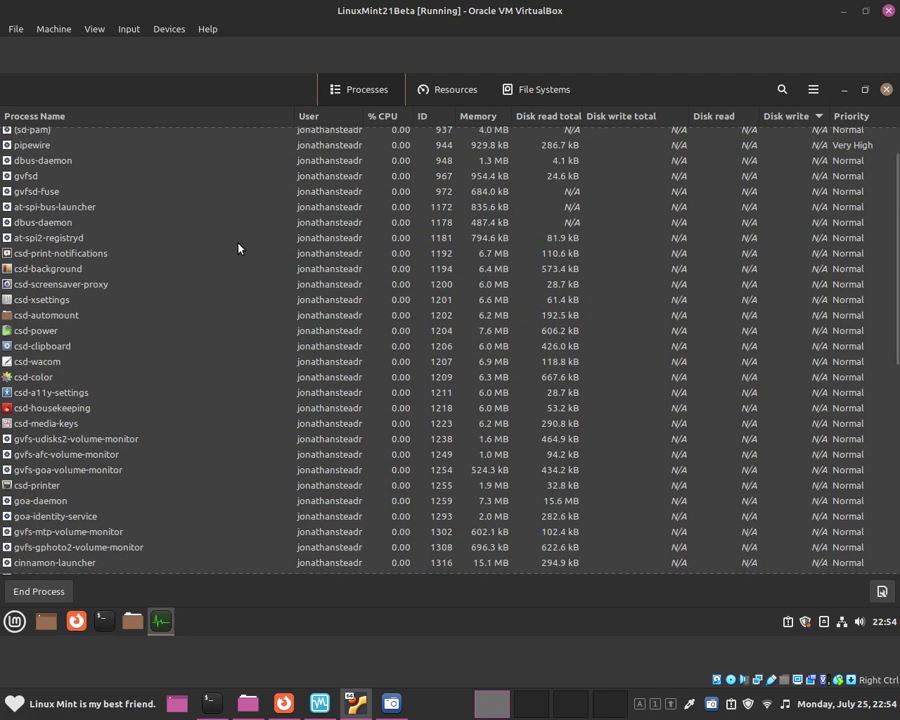
scroll(208, 232, down, 2)
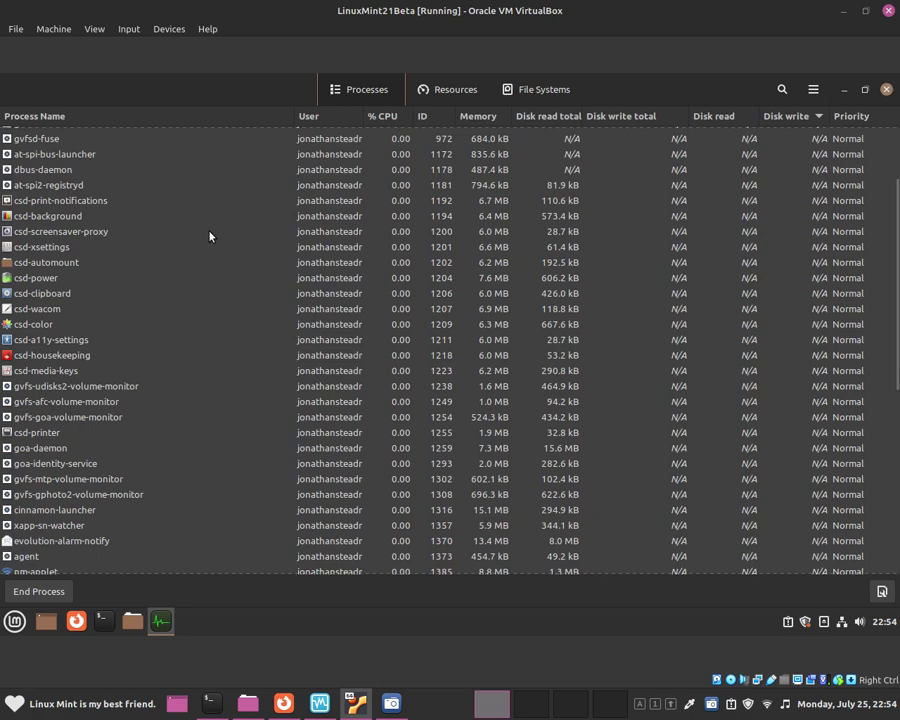
scroll(190, 236, up, 2)
click(115, 228)
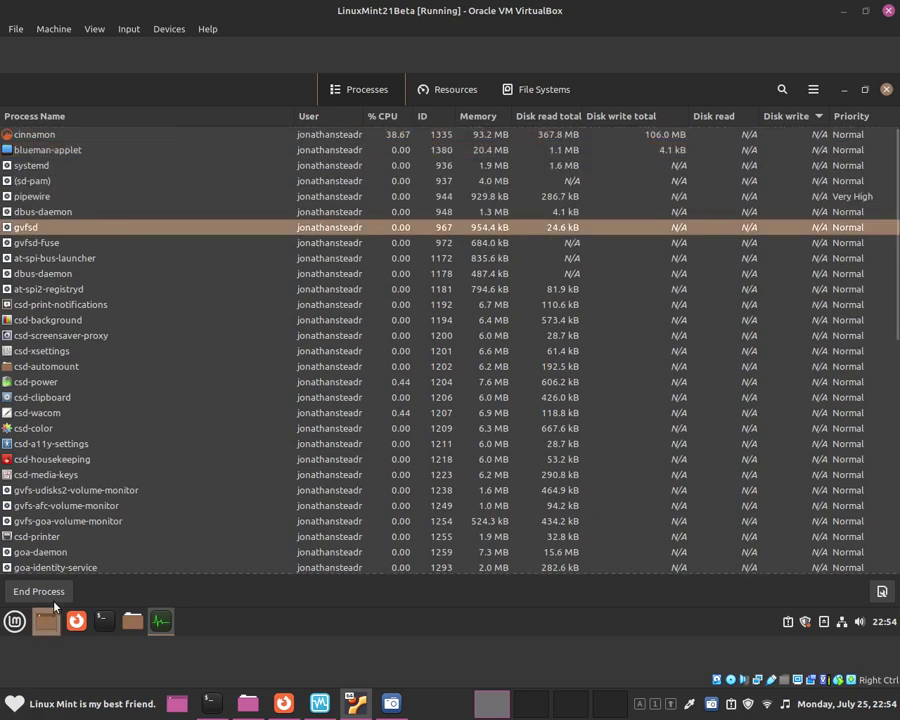
Switch to the Resources tab to view CPU, memory, swap and network graphs.
click(427, 90)
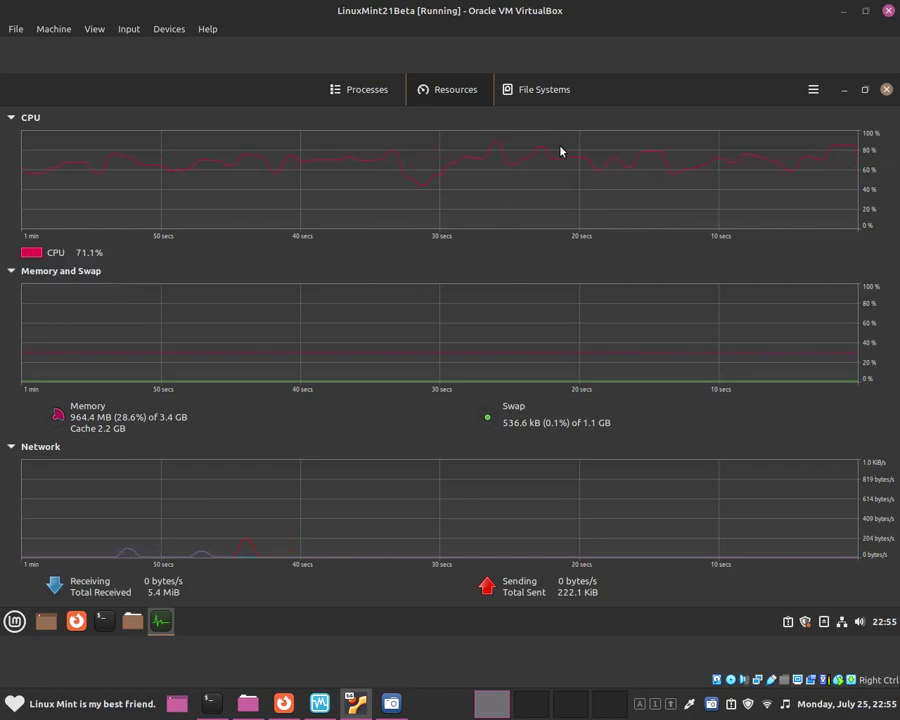
Show File Systems sorted by Used descending and select the /dev/sr0 and /dev/sda3 rows.
click(544, 92)
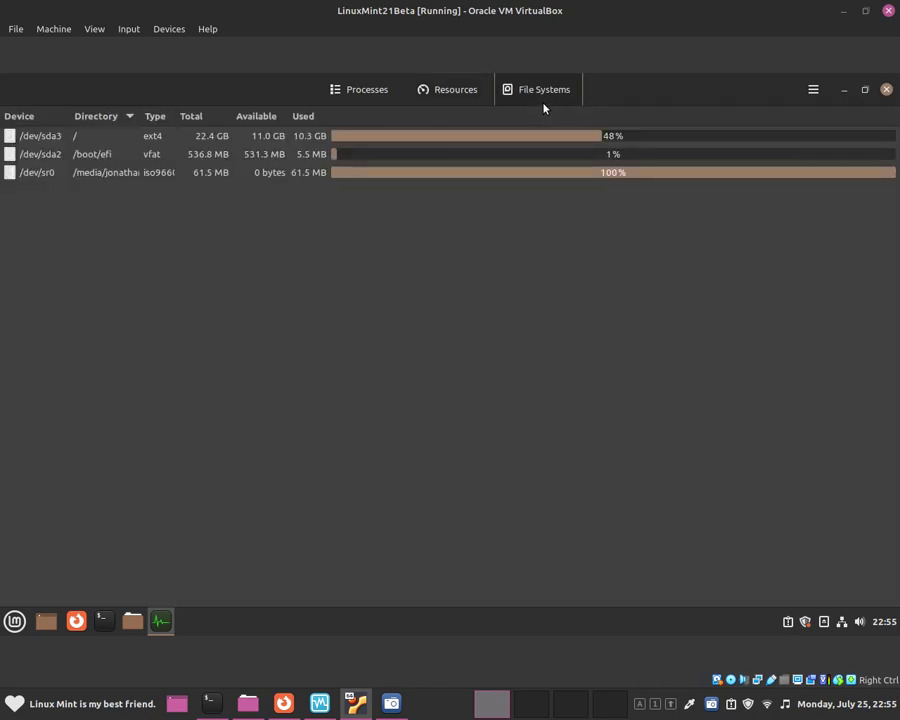
click(441, 118)
click(330, 121)
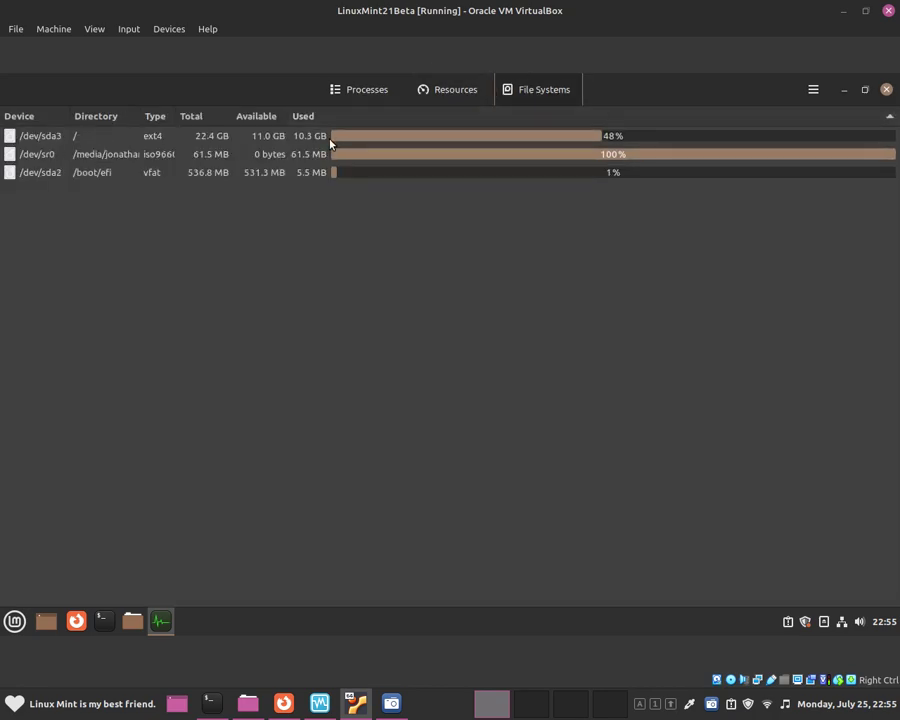
click(145, 156)
click(152, 136)
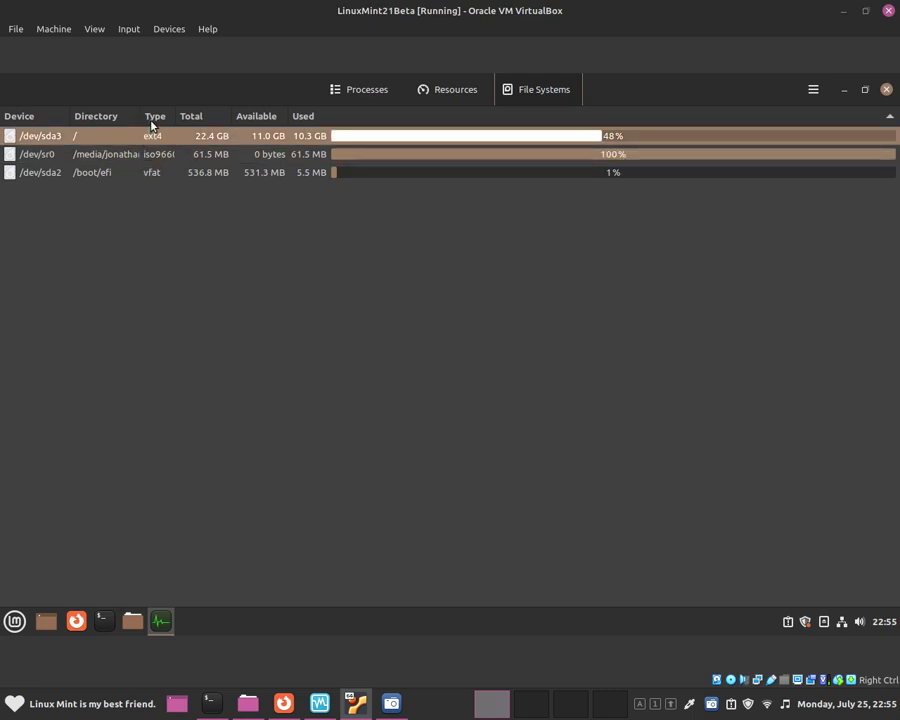
click(53, 160)
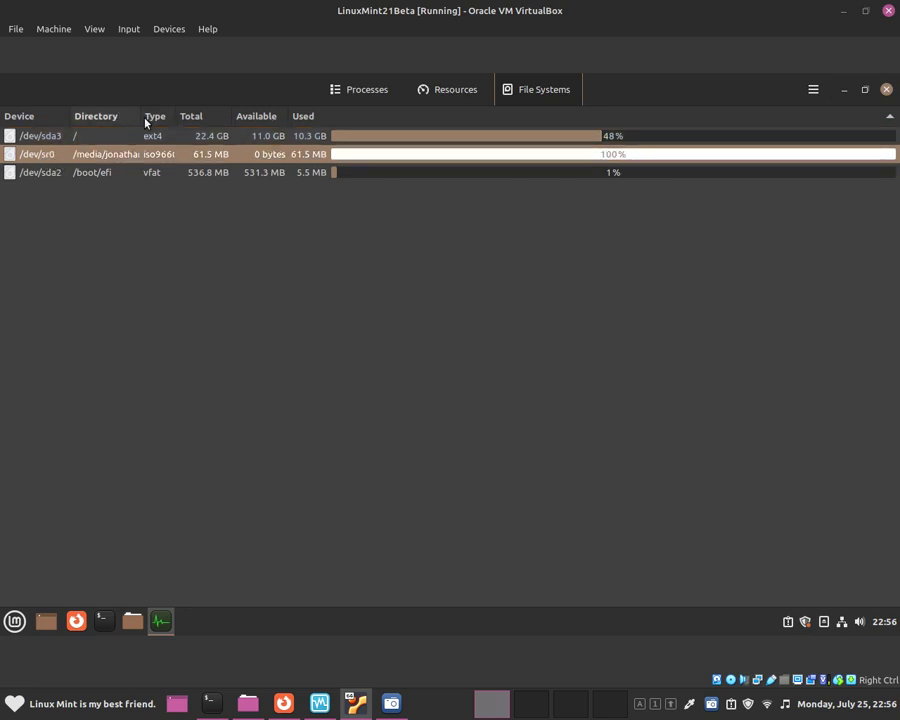
Widen the Directory column and inspect the /dev/sda2, /dev/sr0 and /dev/sda3 rows.
drag(140, 121, 320, 118)
click(193, 166)
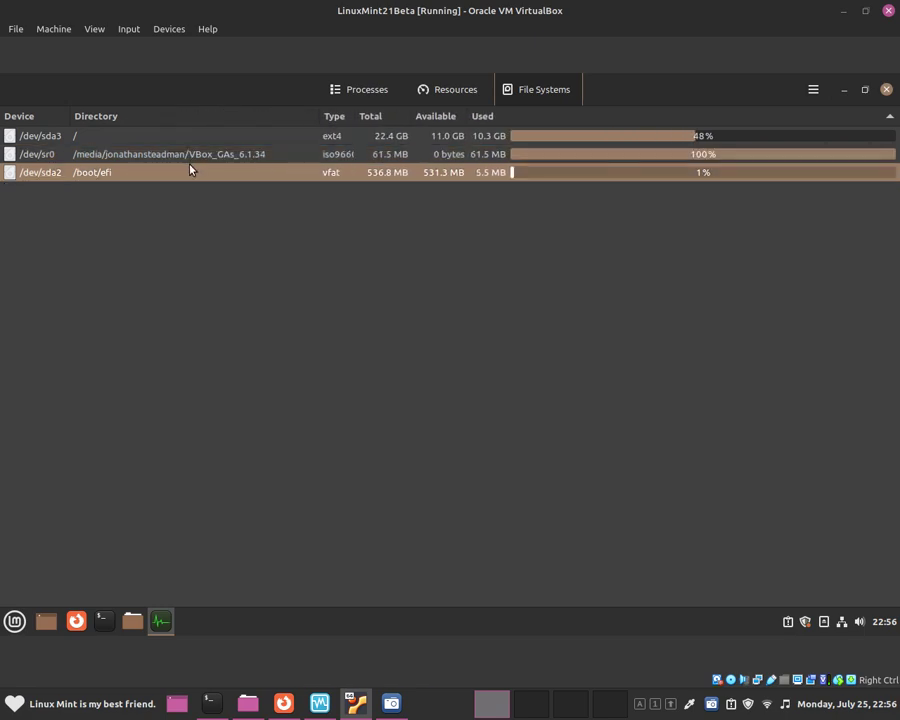
click(188, 162)
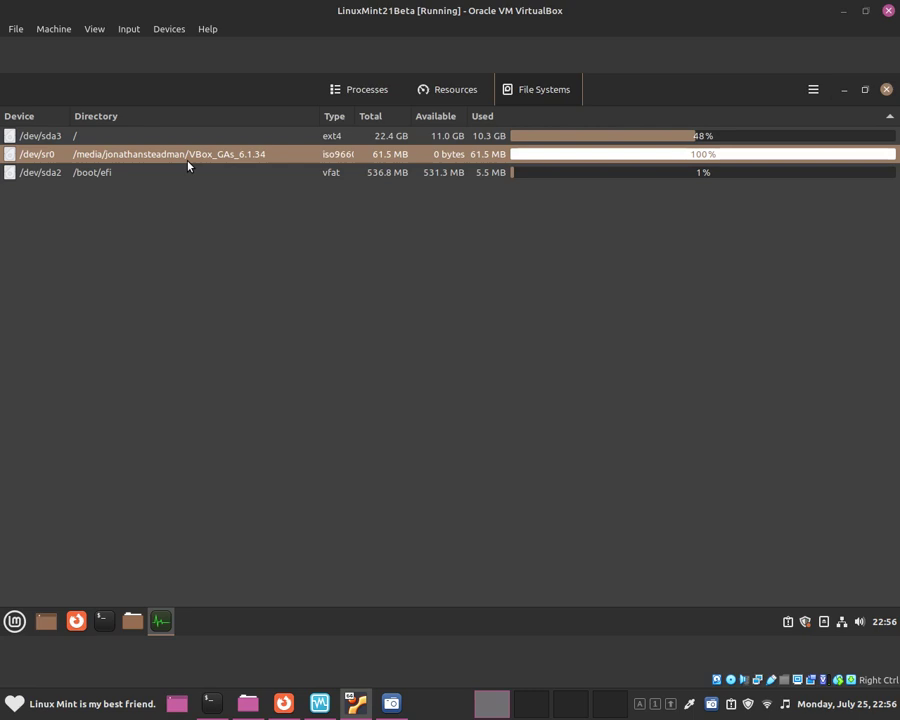
click(242, 173)
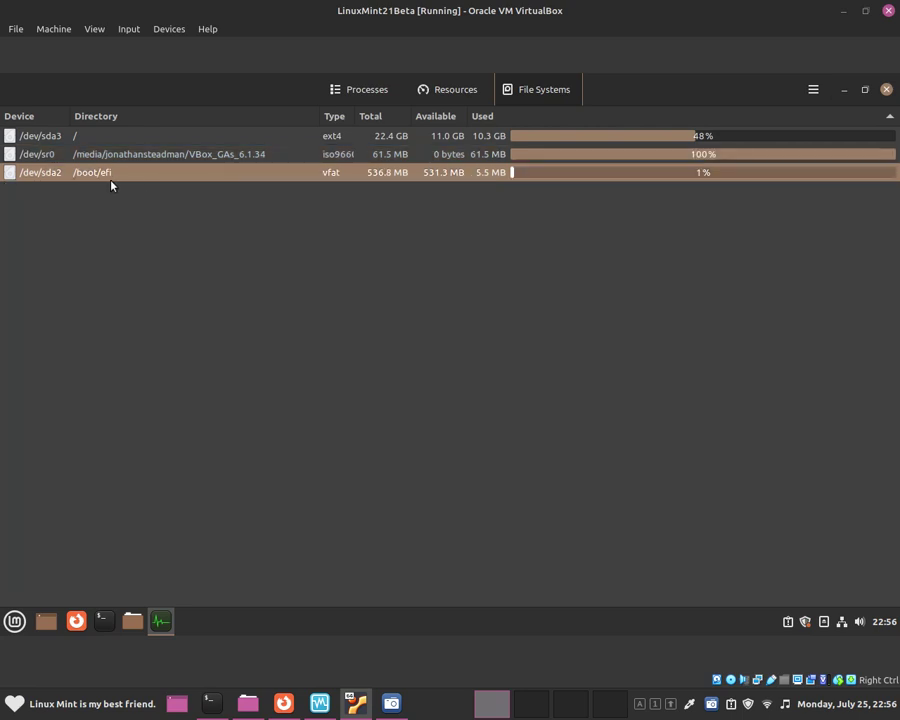
click(50, 135)
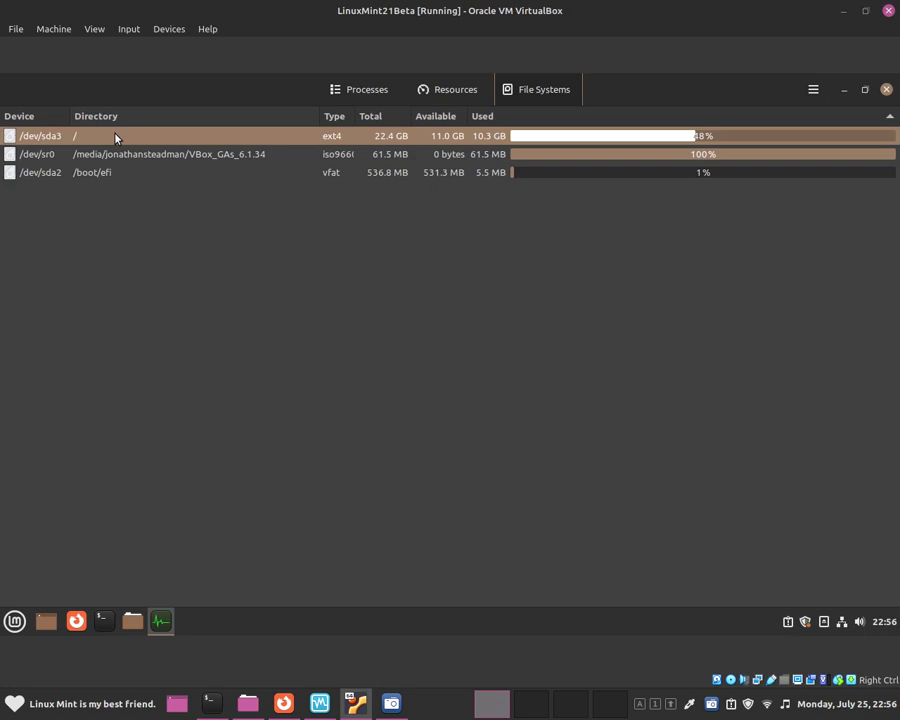
click(128, 160)
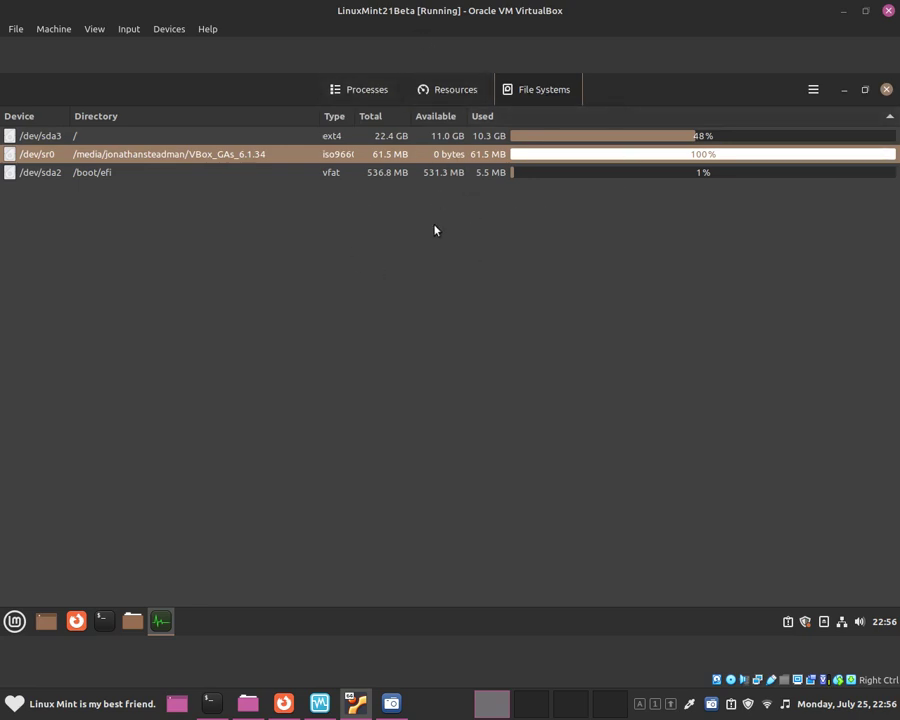
click(410, 172)
click(396, 154)
click(385, 136)
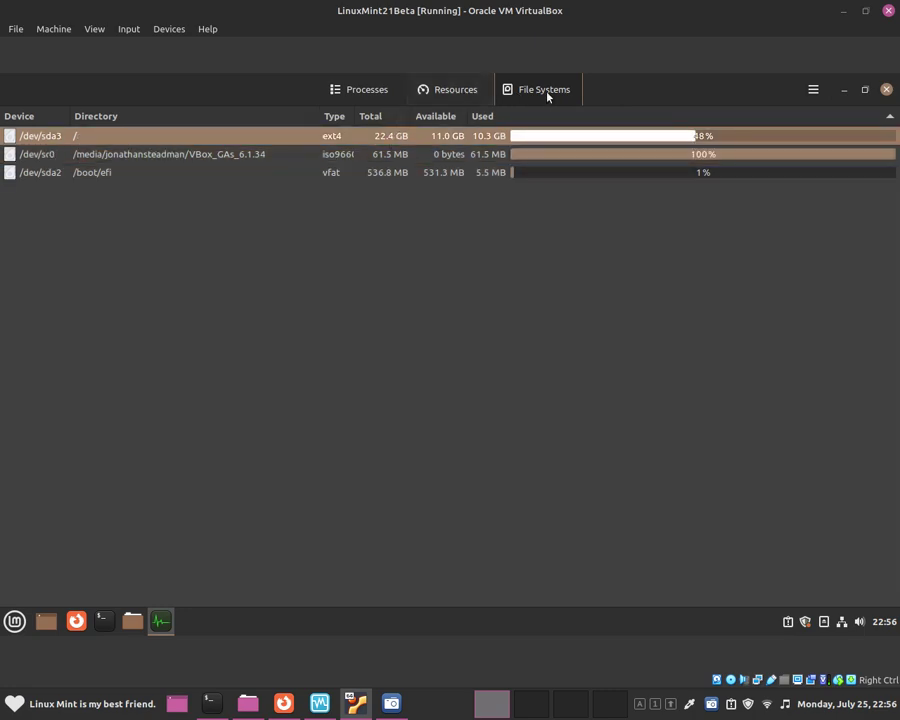
Restore the window to a floating size and view the About dialog.
drag(663, 212, 712, 114)
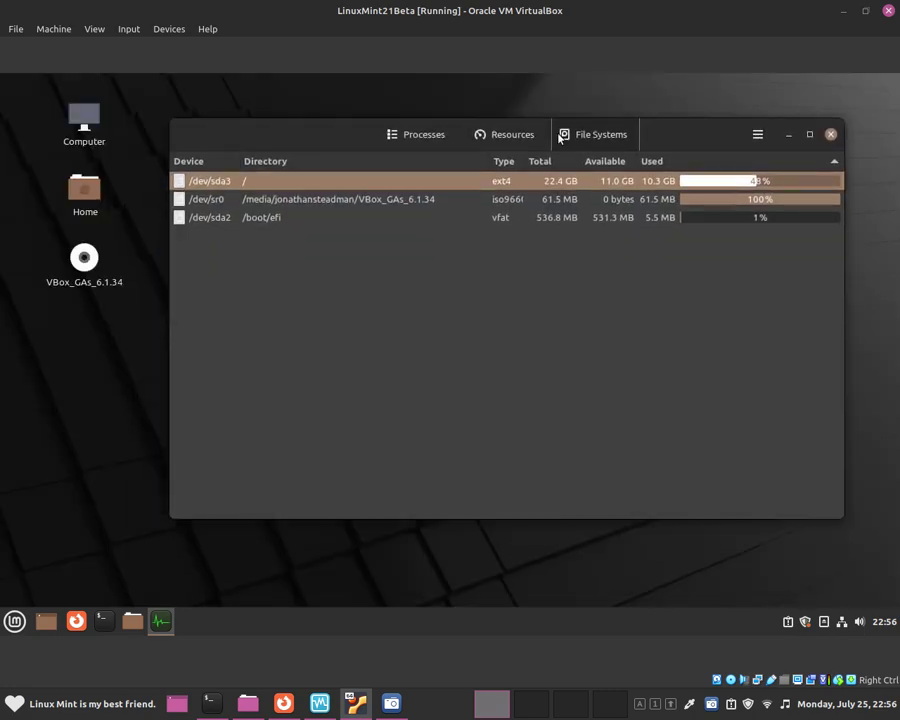
click(757, 134)
click(753, 250)
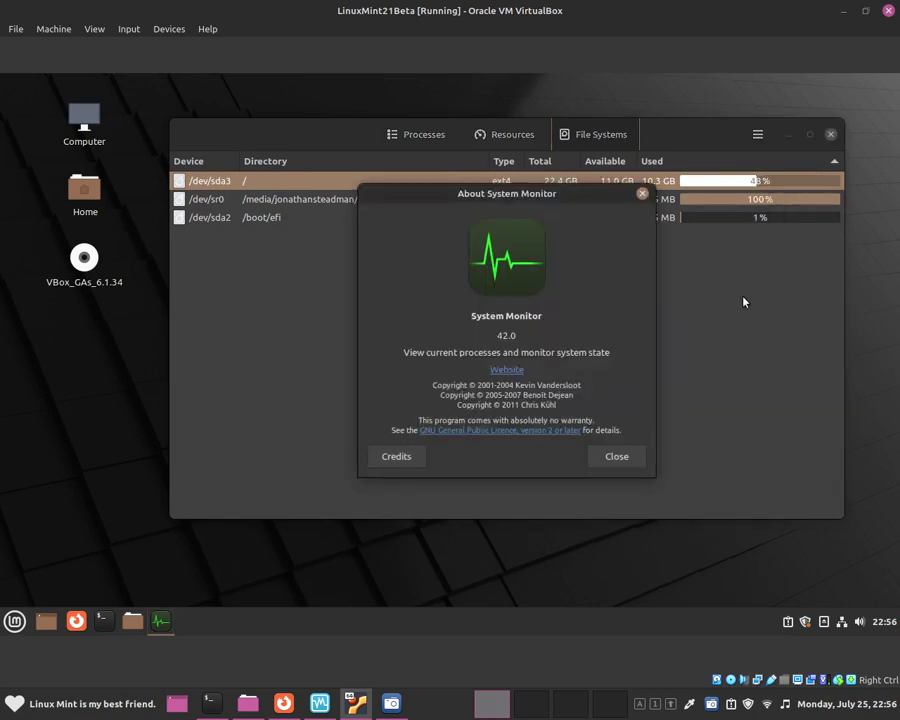
click(642, 193)
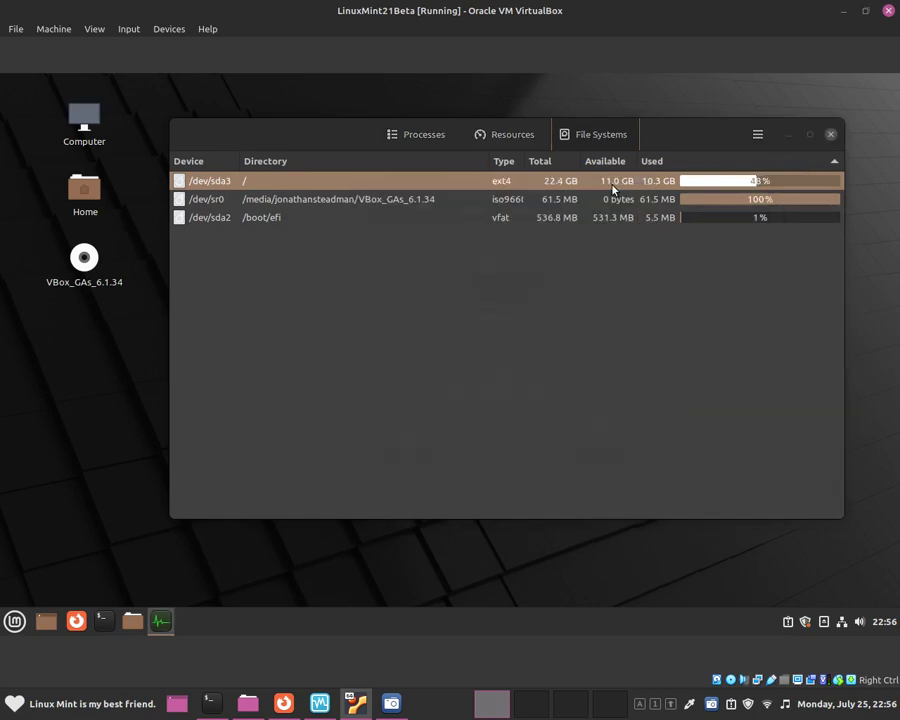
Switch to Resources, then back to Processes, and nudge the window left.
click(521, 148)
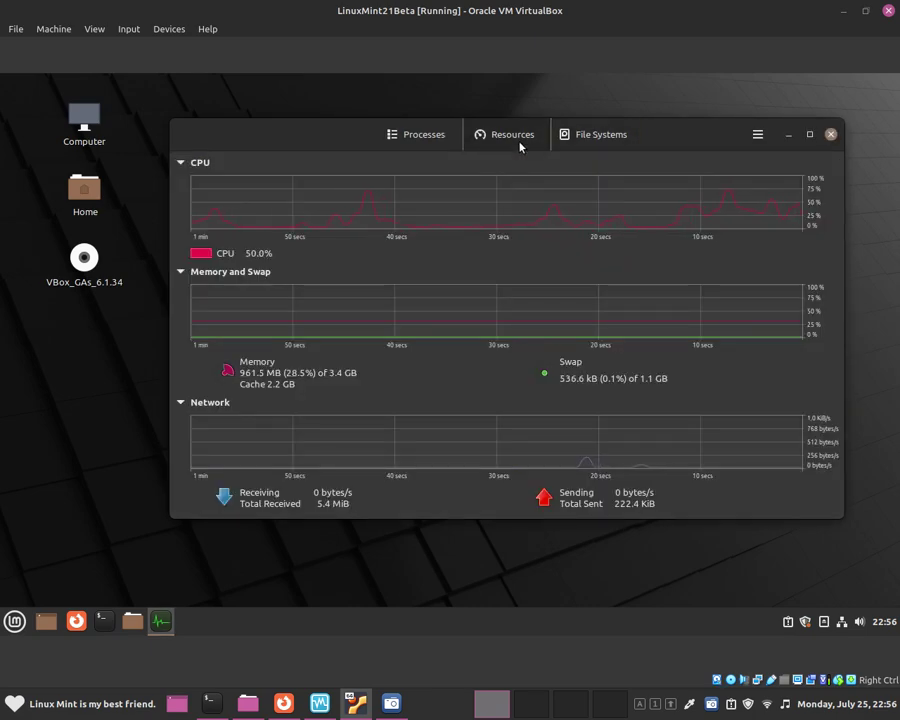
click(434, 136)
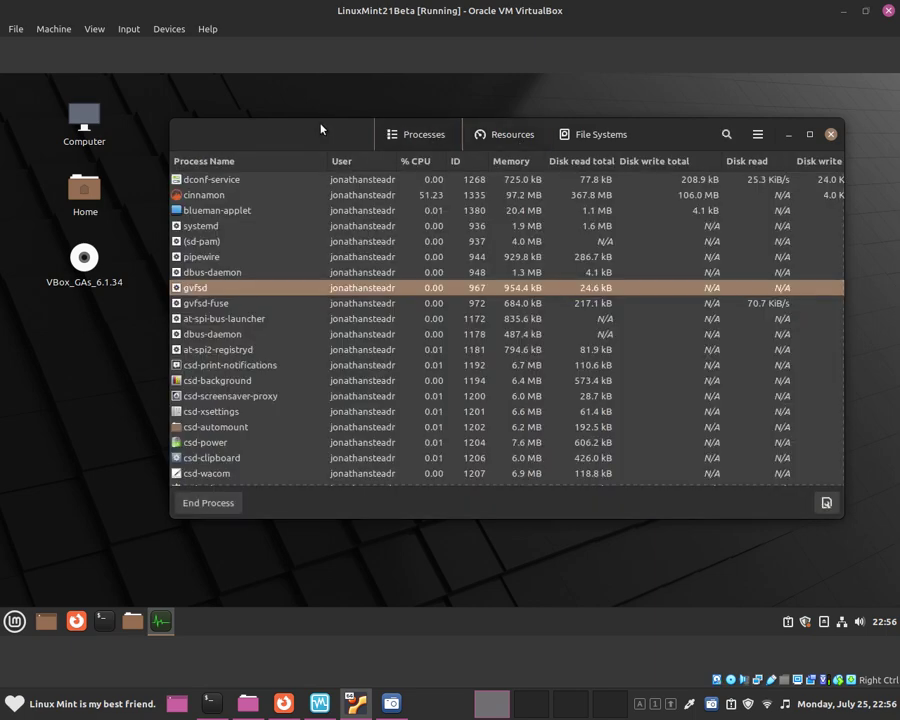
drag(320, 128, 304, 127)
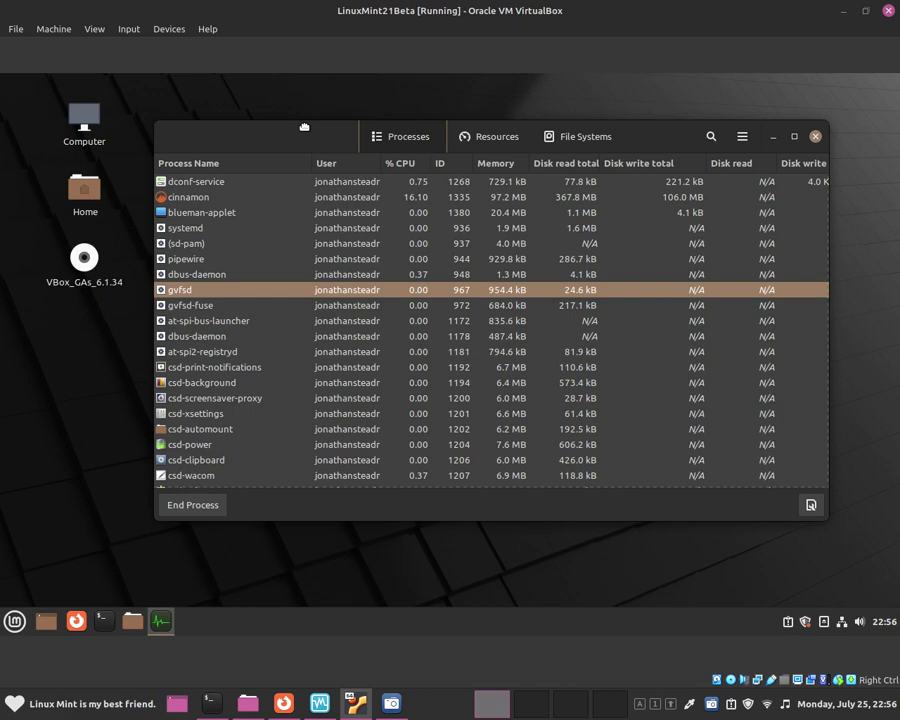
Close System Monitor and bring up the SimpleScreenRecorder window.
click(815, 138)
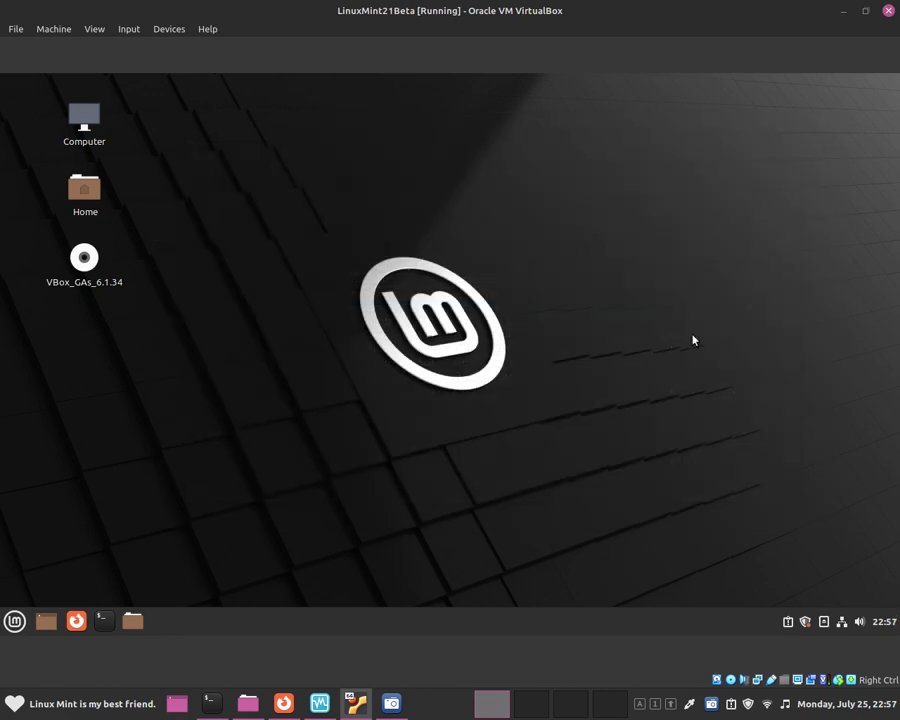
click(392, 703)
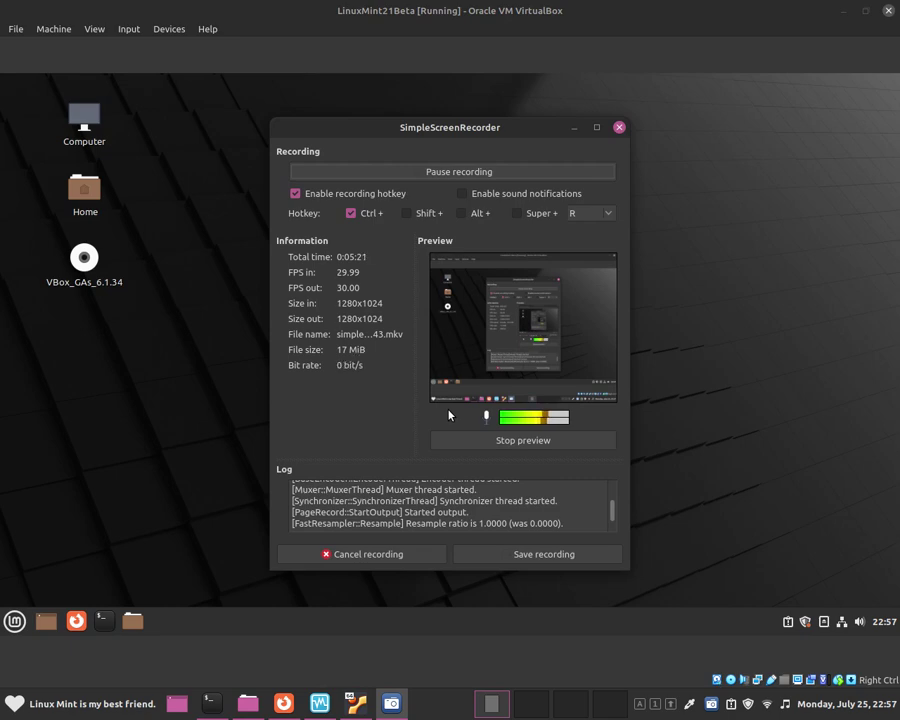